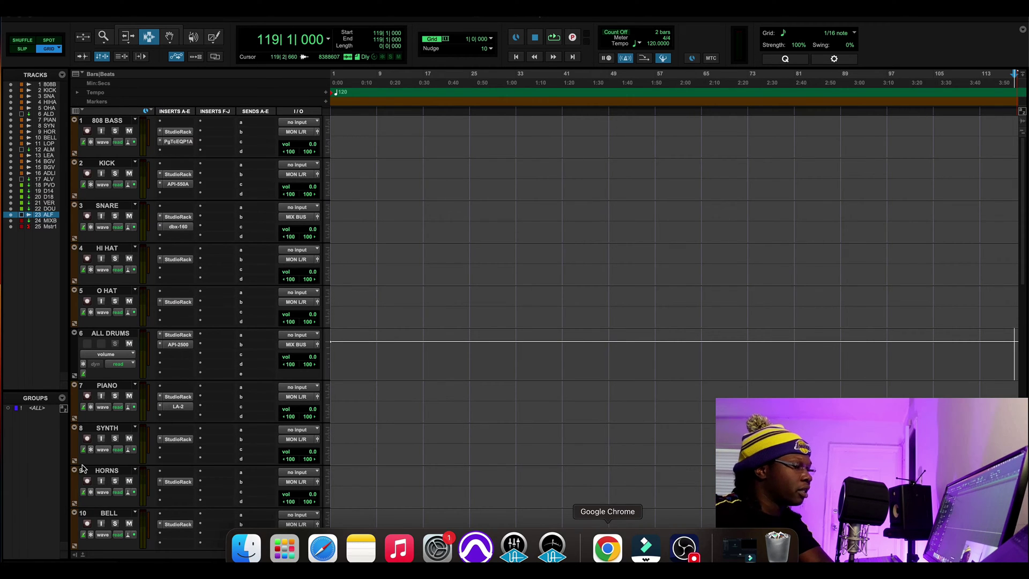
Switch to Google Chrome, advance the Dr. Dre engineer video to about 5:41, and return to the Pro Tools session
{"action": "left_click", "coordinate": [607, 548]}
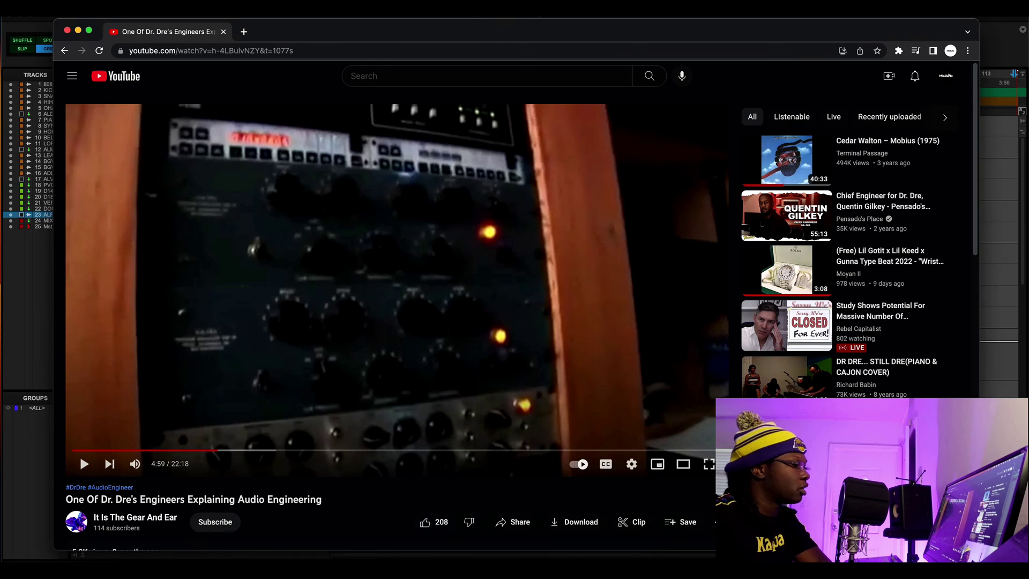
{"action": "left_click", "coordinate": [238, 449]}
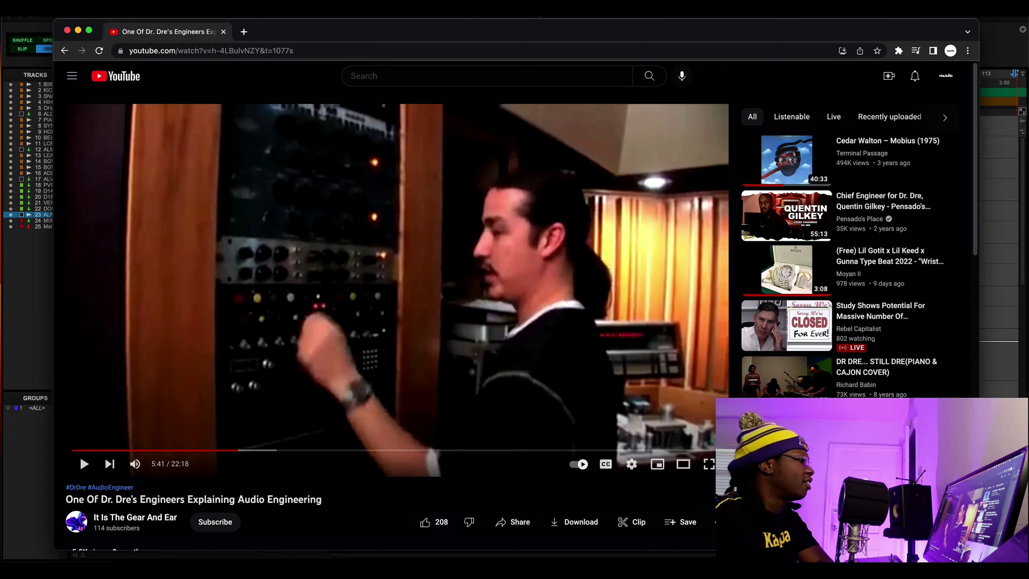
{"action": "left_click", "coordinate": [78, 30]}
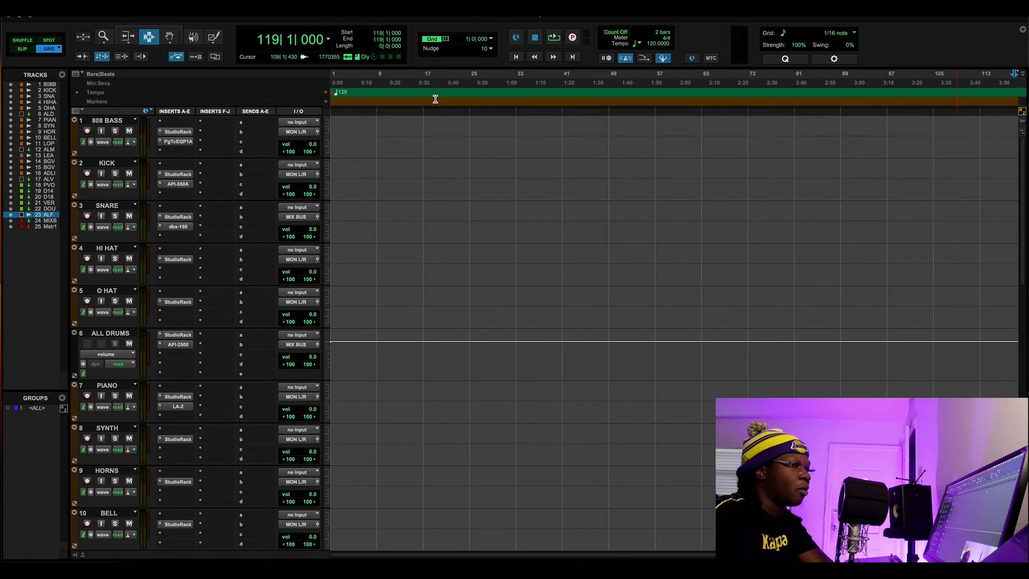
Open the SSLComp plug-in on the MIXBUS track and examine its attack and release settings
{"action": "scroll", "coordinate": [502, 151], "scroll_direction": "down", "scroll_amount": 10}
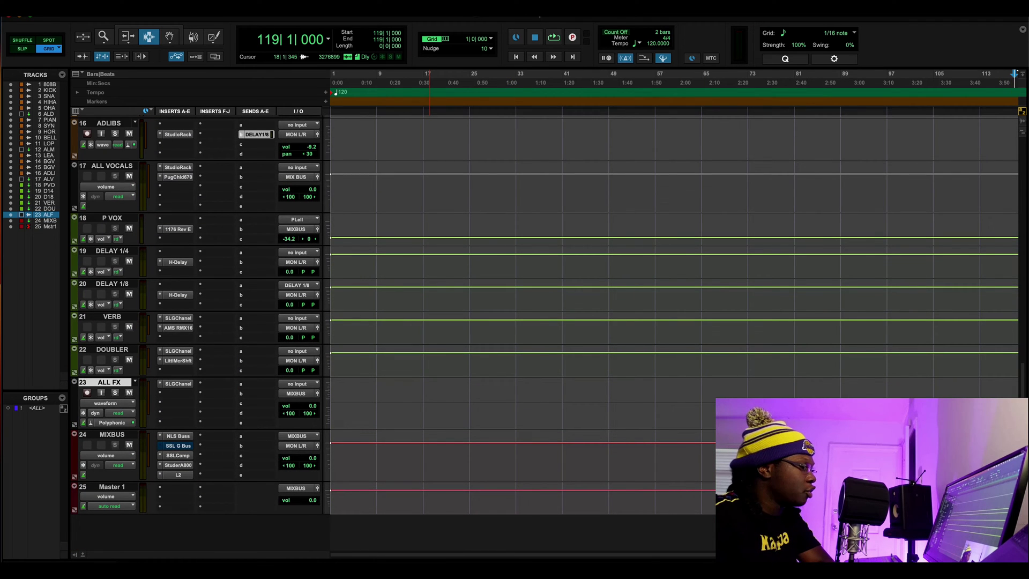
{"action": "left_click", "coordinate": [178, 455]}
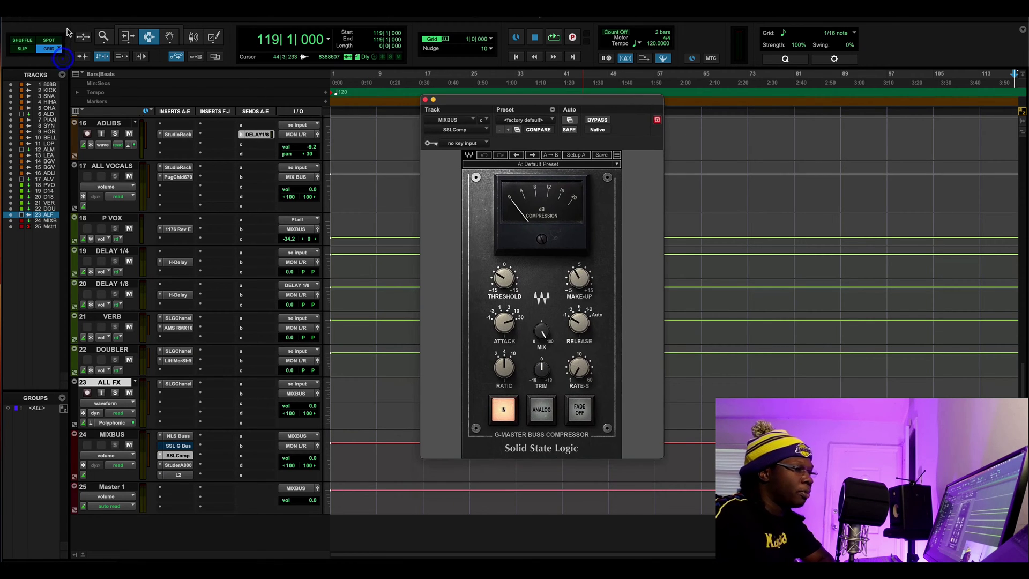
{"action": "mouse_move", "coordinate": [504, 327]}
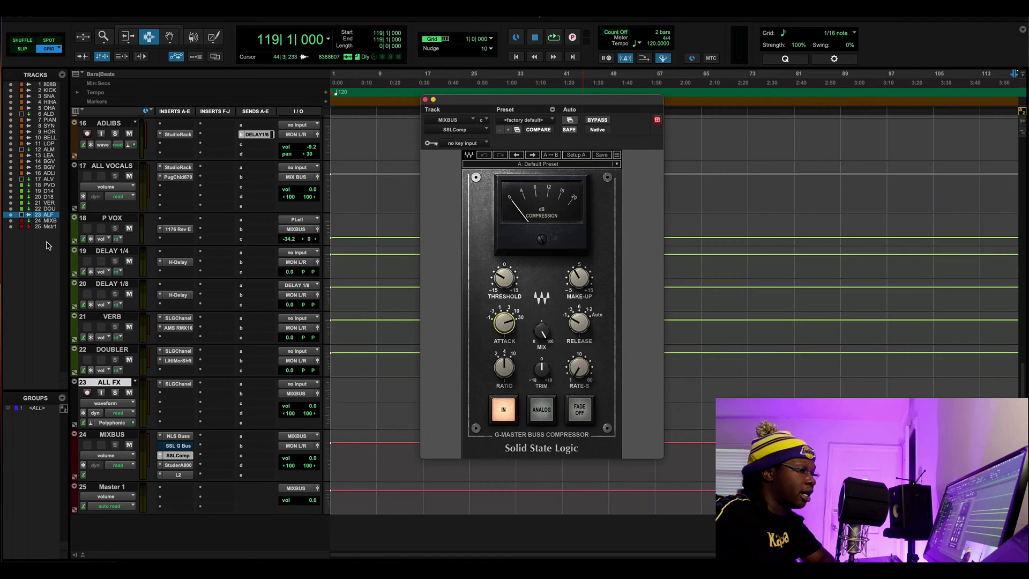
{"action": "key", "text": "Tab"}
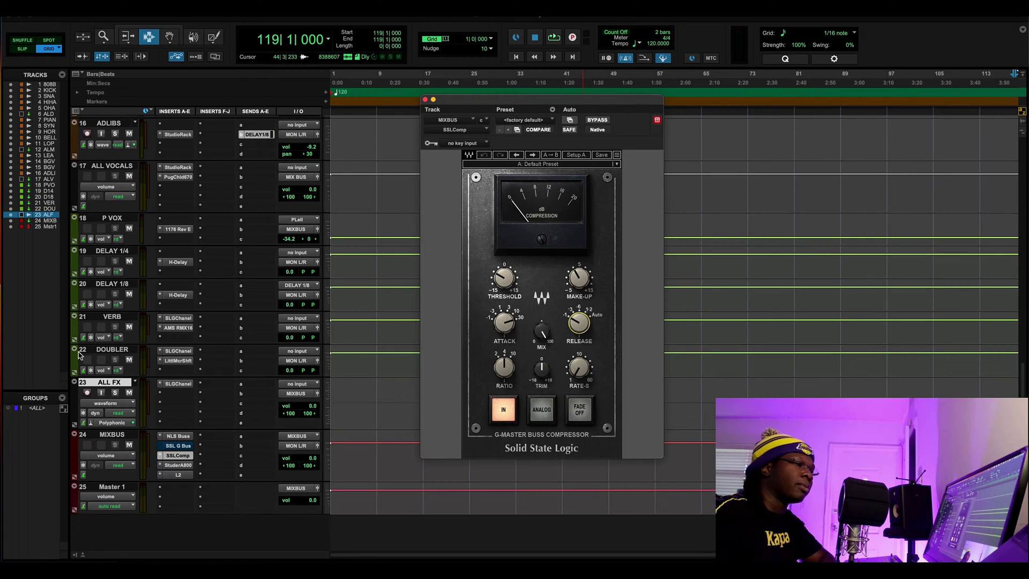
{"action": "mouse_move", "coordinate": [508, 374]}
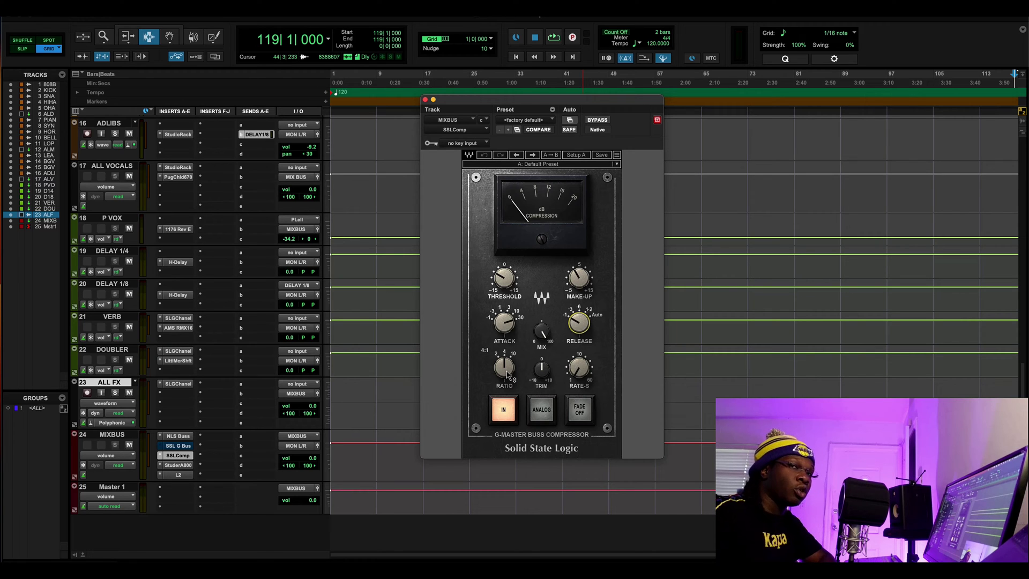
Try the SSLComp ratio at 10:1 and 2:1, and return it to 4:1
{"action": "left_click", "coordinate": [508, 374]}
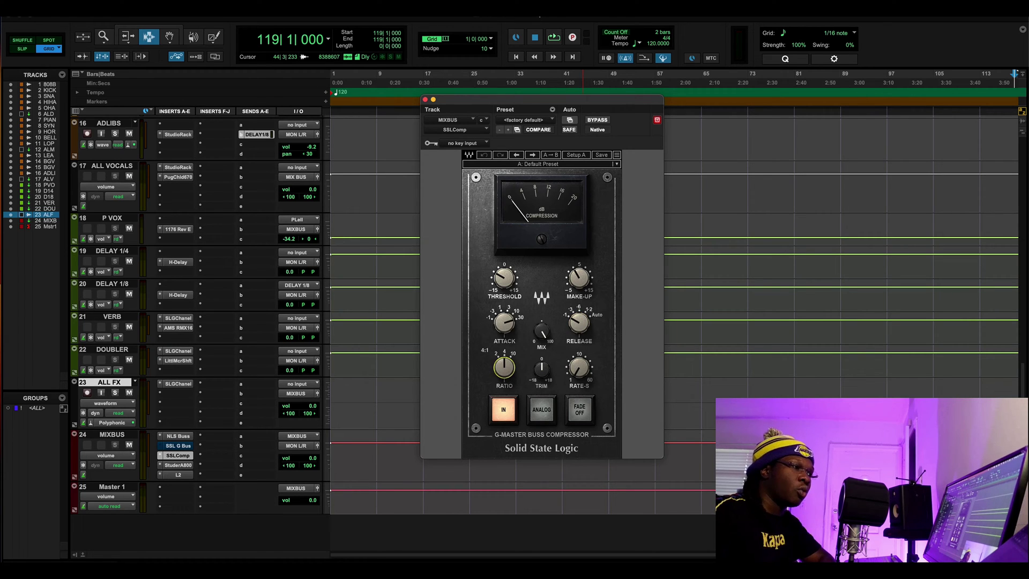
{"action": "left_click_drag", "start_coordinate": [508, 375], "coordinate": [508, 367]}
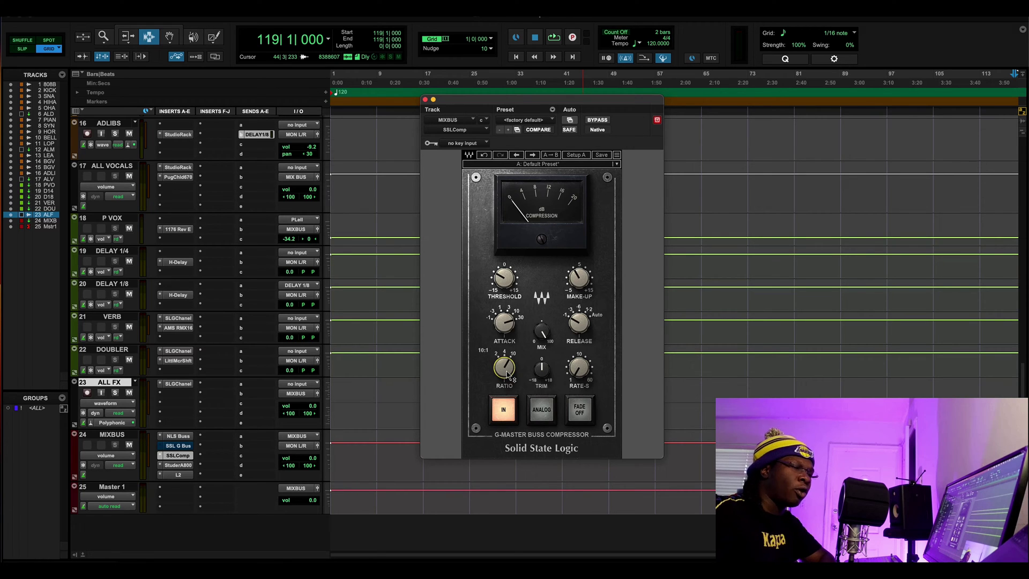
{"action": "left_click_drag", "start_coordinate": [504, 368], "coordinate": [504, 375]}
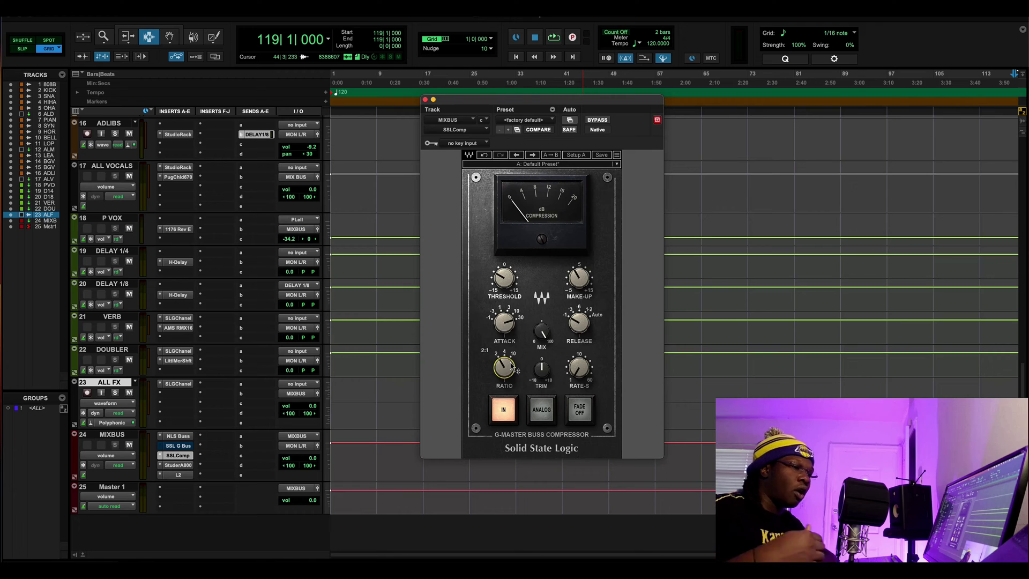
{"action": "left_click_drag", "start_coordinate": [504, 368], "coordinate": [515, 366]}
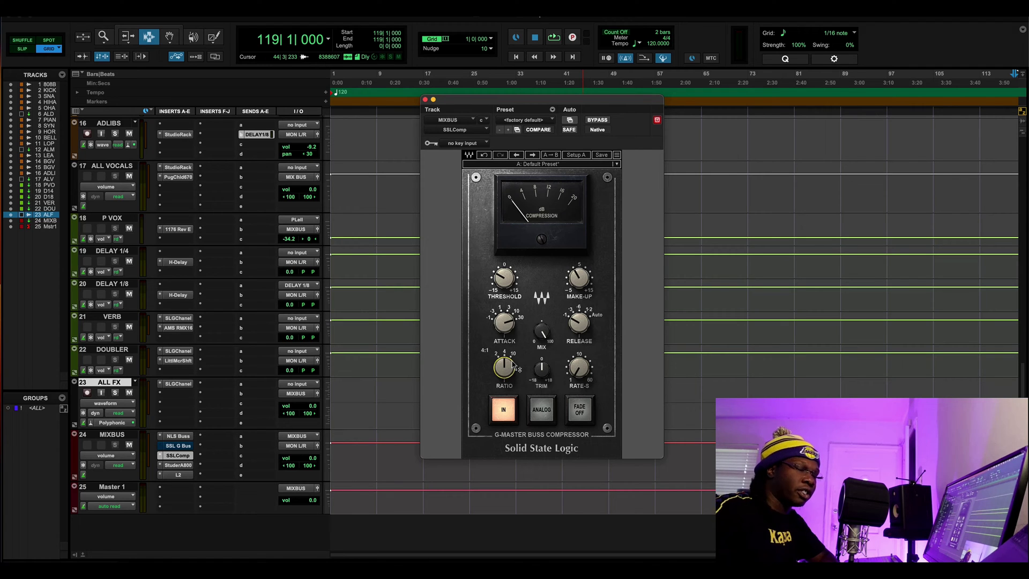
Inspect the SSL G Bus, Studer A800 and NLS Buss plug-ins on the MIXBUS track, closing their windows
{"action": "left_click", "coordinate": [177, 446]}
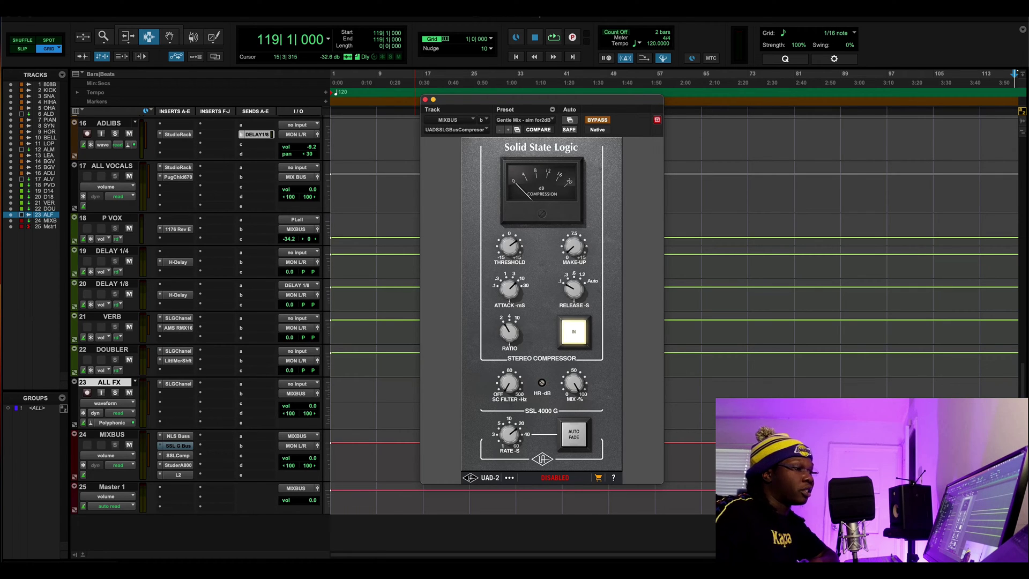
{"action": "left_click", "coordinate": [425, 99]}
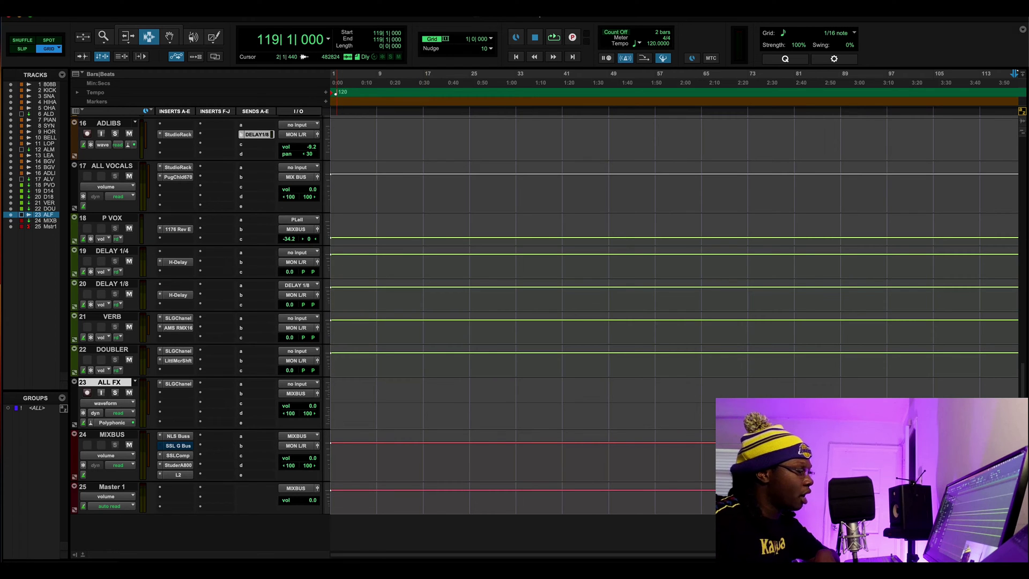
{"action": "left_click", "coordinate": [178, 465]}
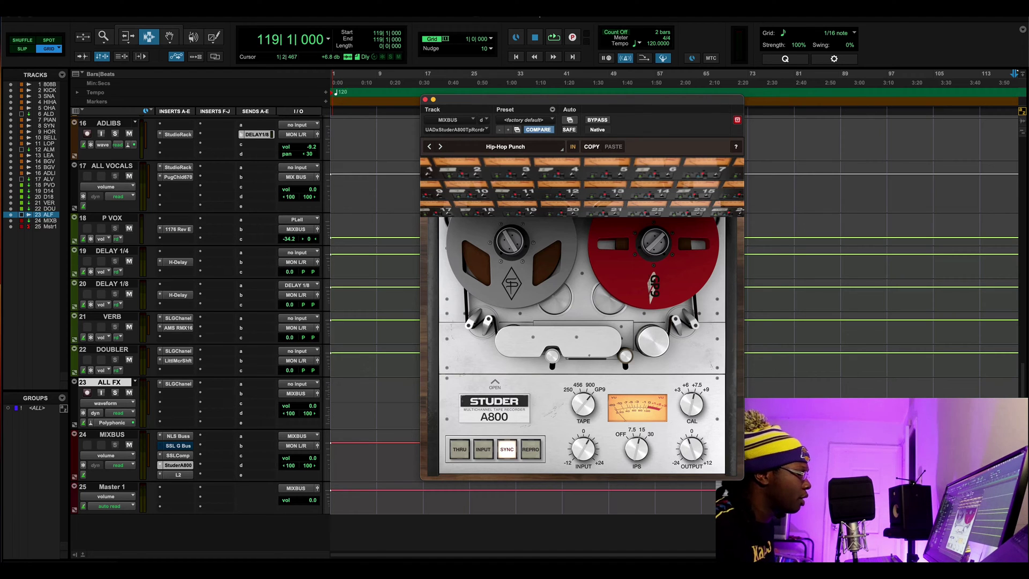
{"action": "mouse_move", "coordinate": [312, 500]}
{"action": "left_mouse_down"}
{"action": "mouse_move", "coordinate": [305, 509]}
{"action": "mouse_move", "coordinate": [306, 500]}
{"action": "left_mouse_up"}
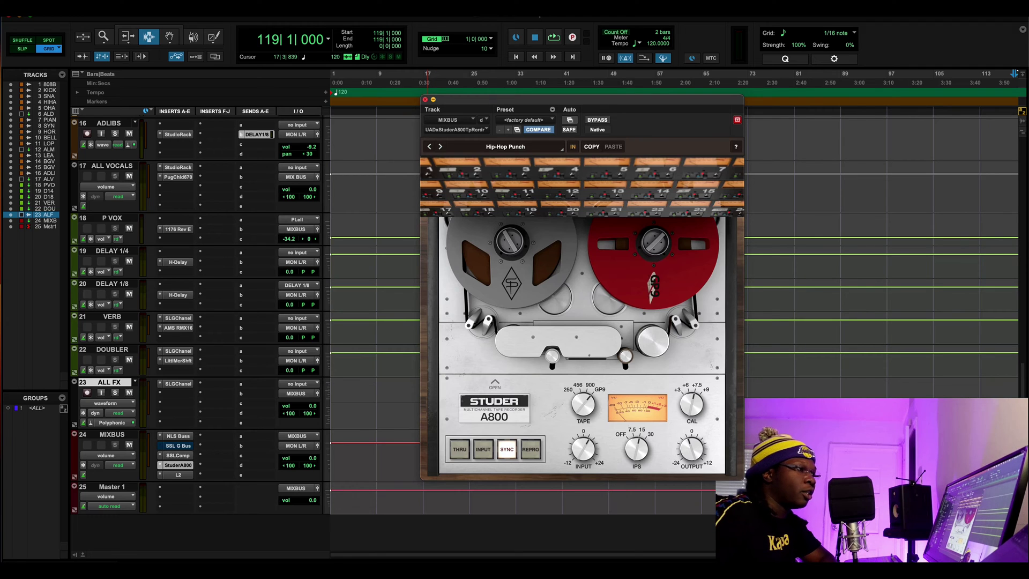
{"action": "left_click", "coordinate": [425, 100]}
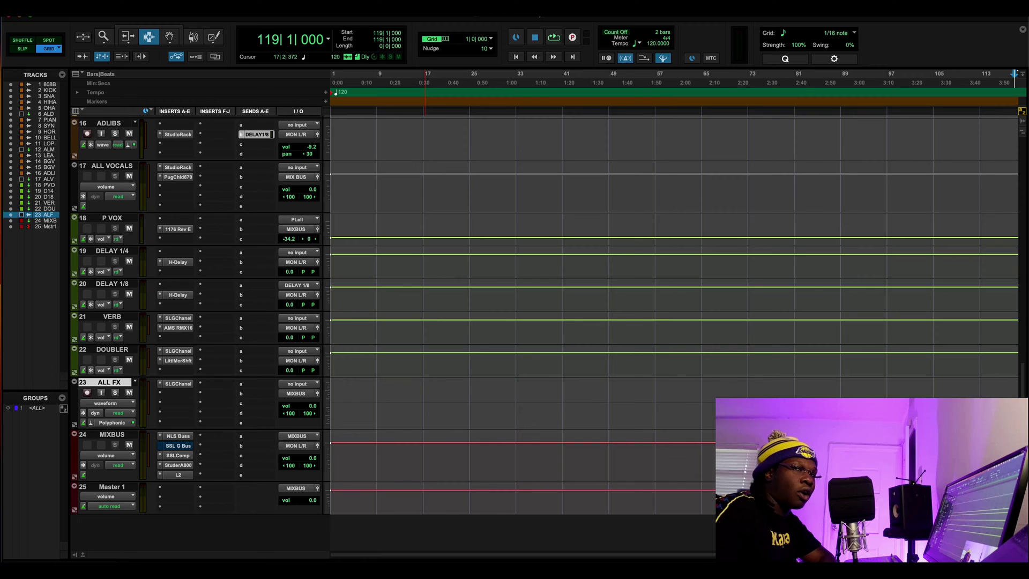
{"action": "left_click", "coordinate": [182, 437]}
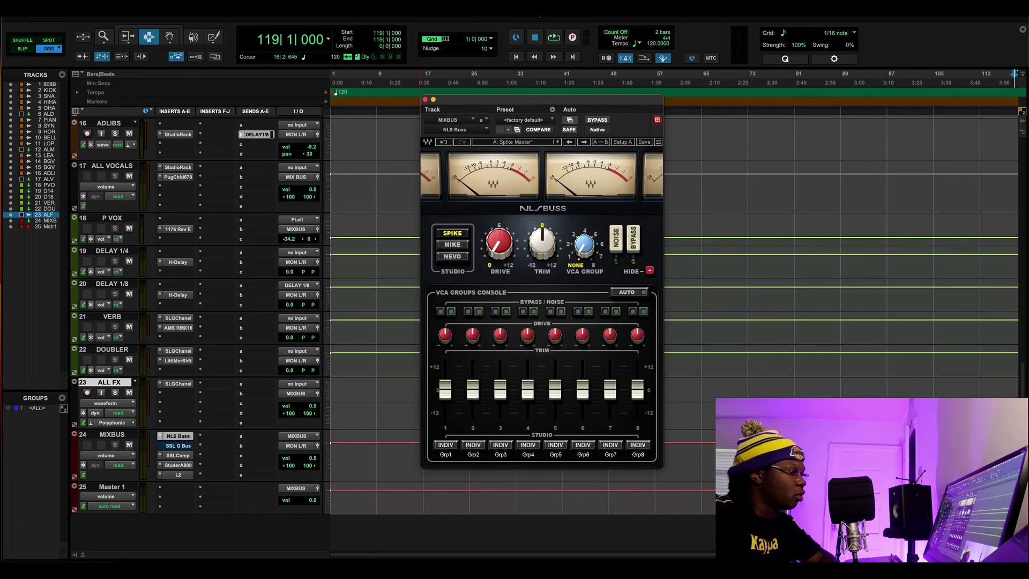
{"action": "left_click", "coordinate": [425, 99]}
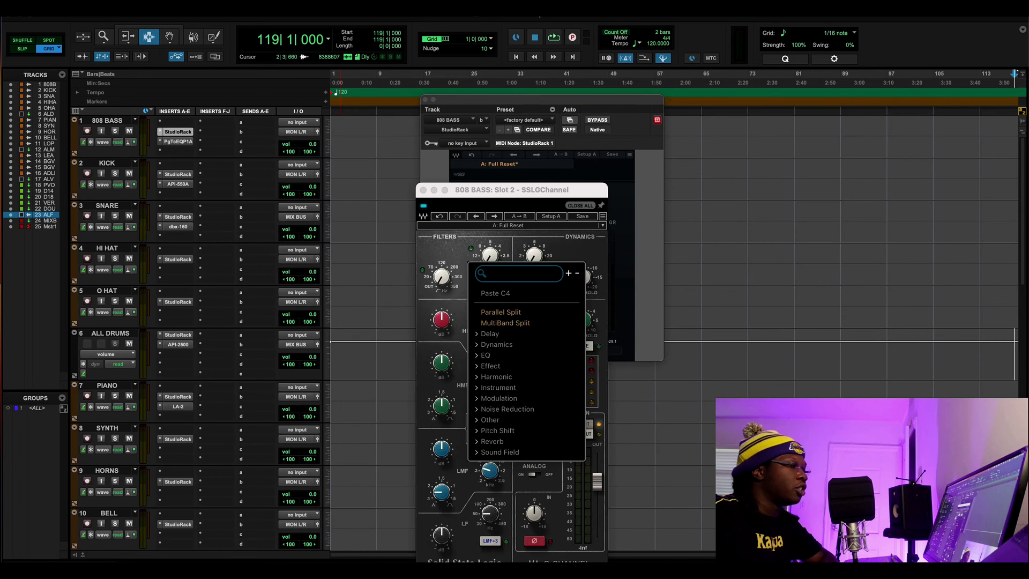
Browse the multichannel EQ plug-ins for an empty 808 BASS insert, repositioning the SSLGChannel window for a clear view
{"action": "left_click_drag", "start_coordinate": [516, 191], "coordinate": [497, 129]}
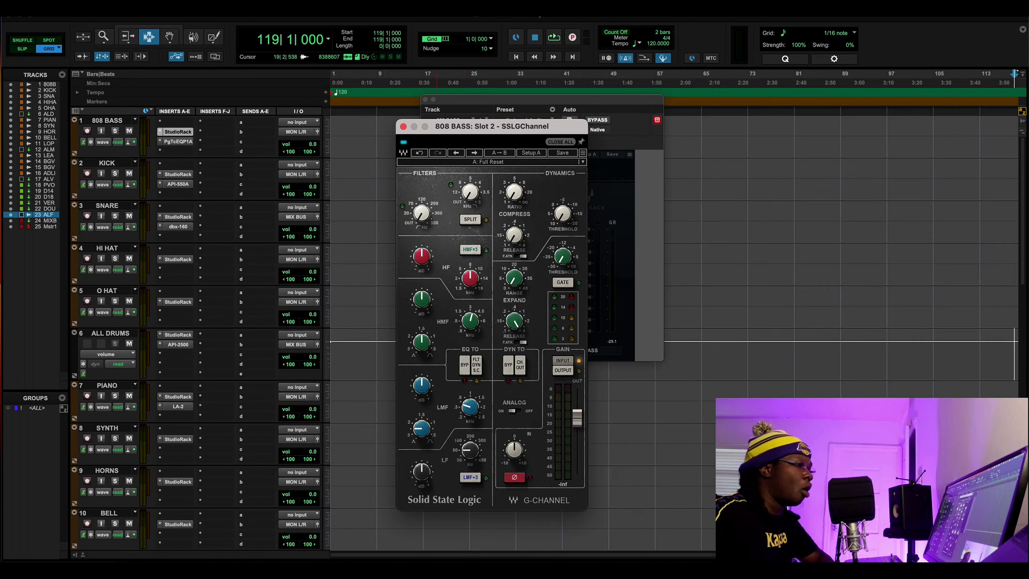
{"action": "left_click", "coordinate": [231, 142]}
{"action": "mouse_move", "coordinate": [236, 143]}
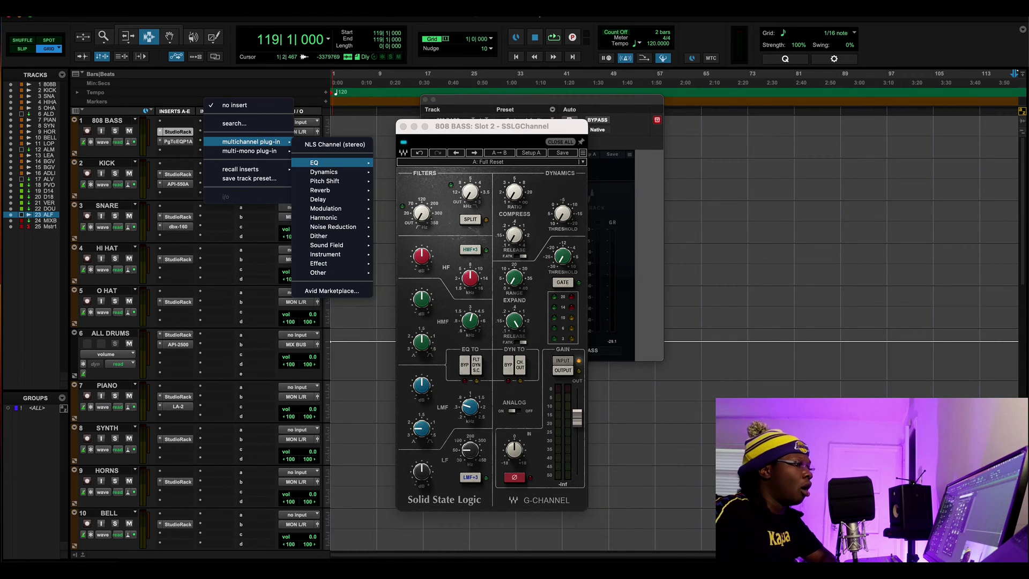
{"action": "mouse_move", "coordinate": [315, 163]}
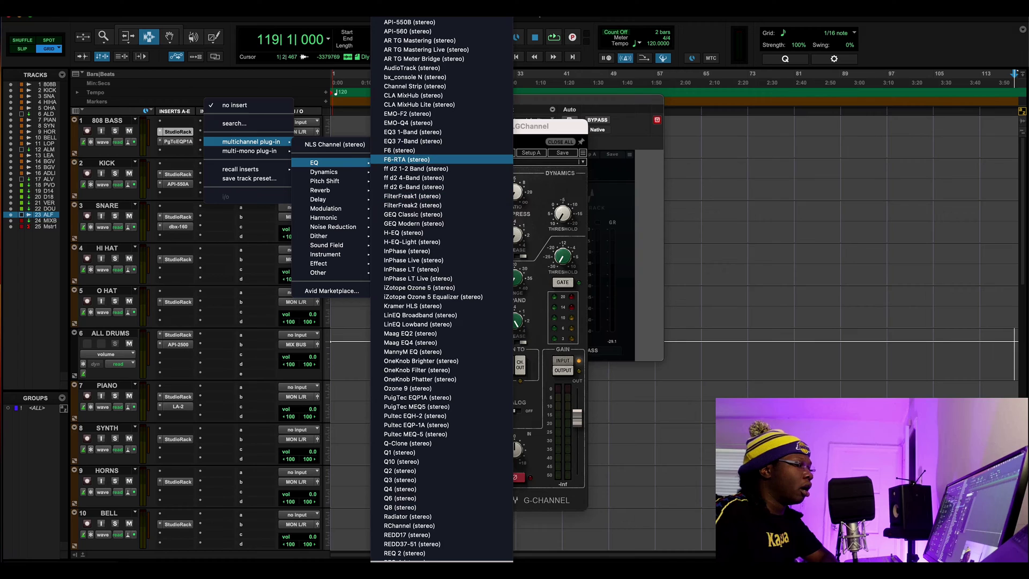
{"action": "scroll", "coordinate": [440, 289], "scroll_direction": "down", "scroll_amount": 20}
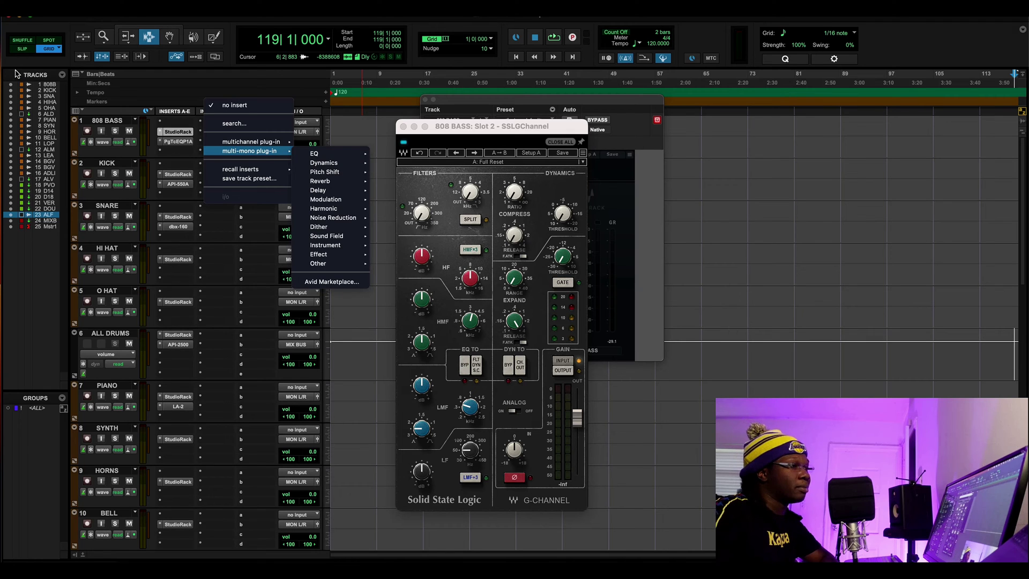
{"action": "mouse_move", "coordinate": [482, 127]}
{"action": "left_mouse_down"}
{"action": "mouse_move", "coordinate": [572, 123]}
{"action": "mouse_move", "coordinate": [511, 98]}
{"action": "left_mouse_up"}
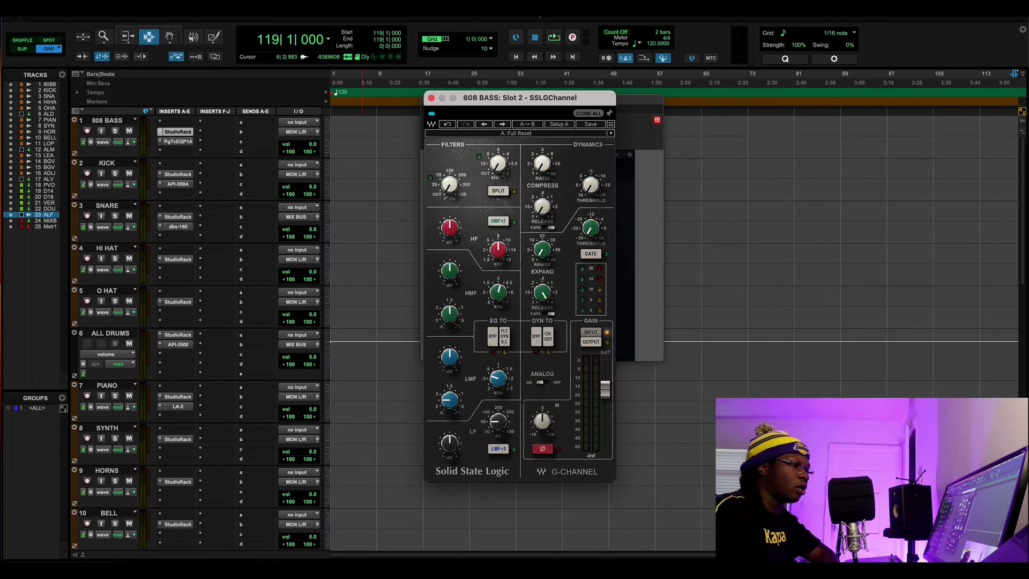
Set the SSLGChannel compressor threshold to -20.0 and raise its ratio to 1.7
{"action": "left_click_drag", "start_coordinate": [591, 184], "coordinate": [588, 185]}
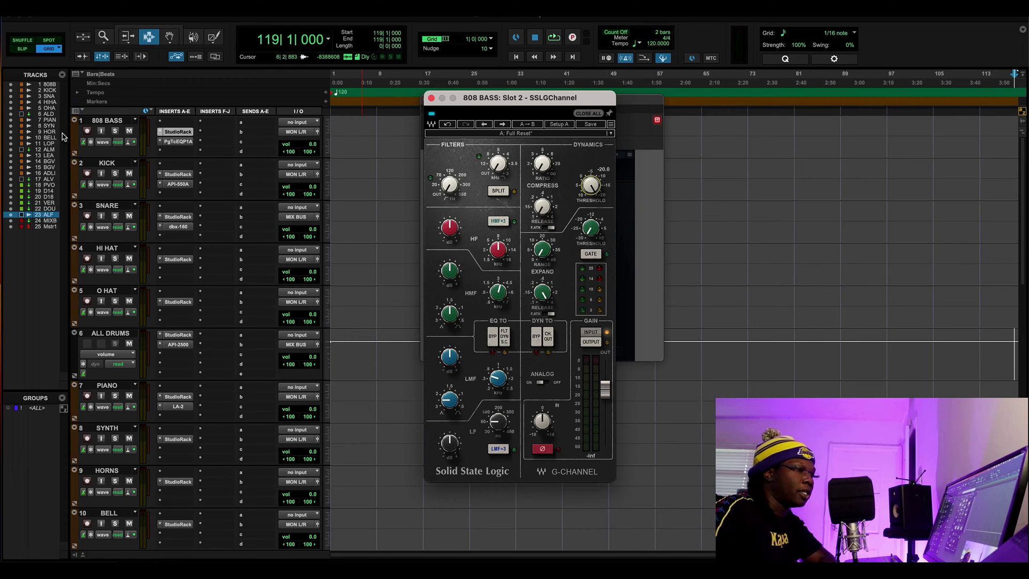
{"action": "mouse_move", "coordinate": [600, 188]}
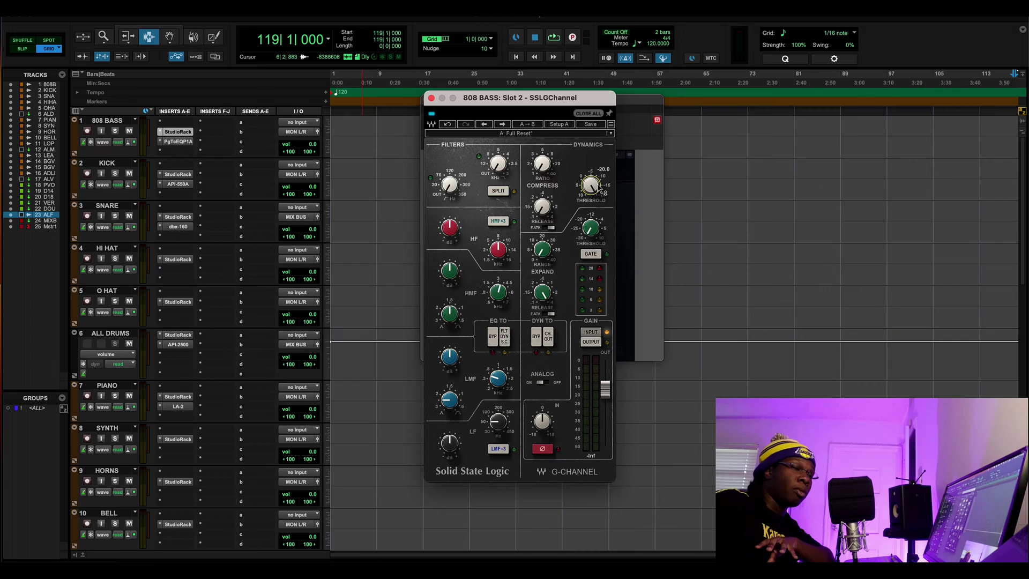
{"action": "mouse_move", "coordinate": [539, 163]}
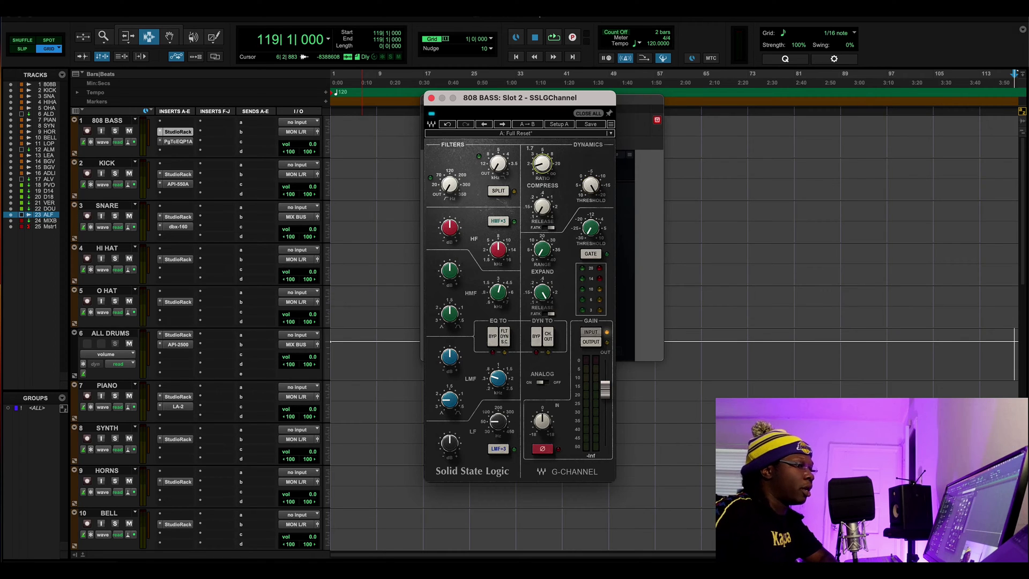
Bring the compressor ratio back down to its minimum and lower the channel's input trim slightly
{"action": "left_click_drag", "start_coordinate": [538, 162], "coordinate": [539, 193]}
{"action": "left_click_drag", "start_coordinate": [543, 420], "coordinate": [543, 431]}
{"action": "mouse_move", "coordinate": [553, 164]}
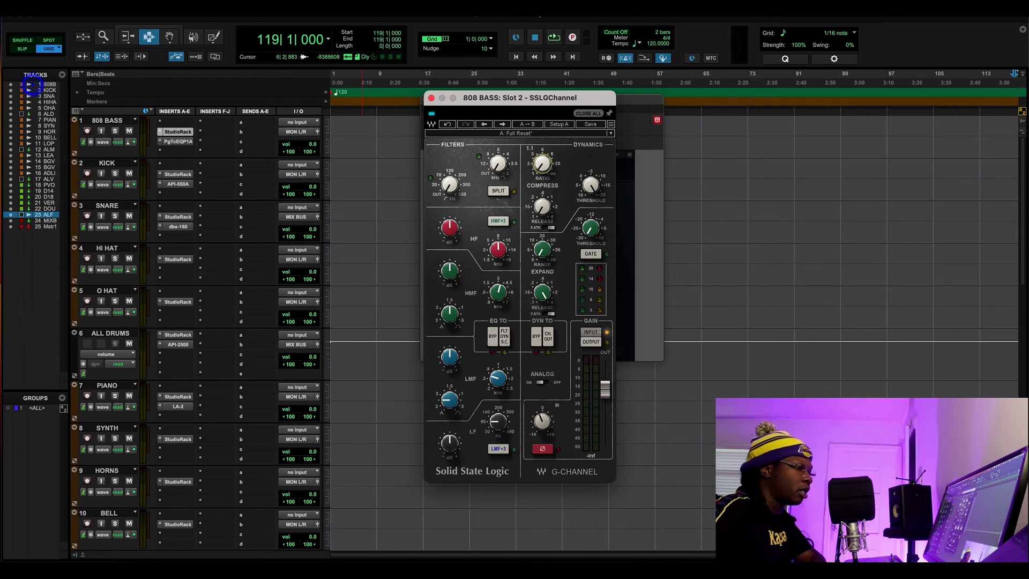
{"action": "left_click_drag", "start_coordinate": [553, 167], "coordinate": [553, 164]}
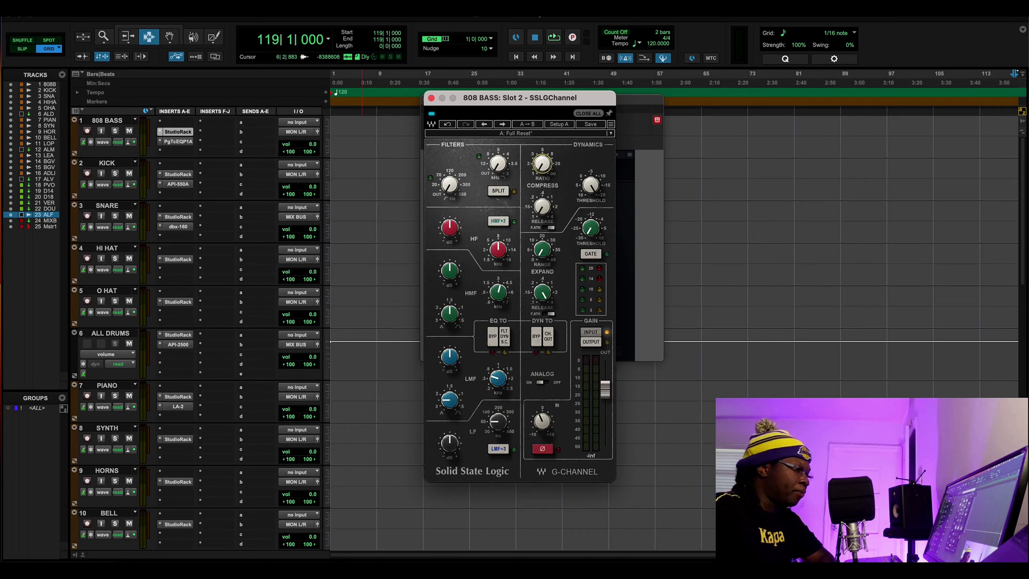
Try the high-pass and low-pass filters on the 808 BASS channel strip and return both to OUT
{"action": "left_click_drag", "start_coordinate": [449, 185], "coordinate": [449, 175]}
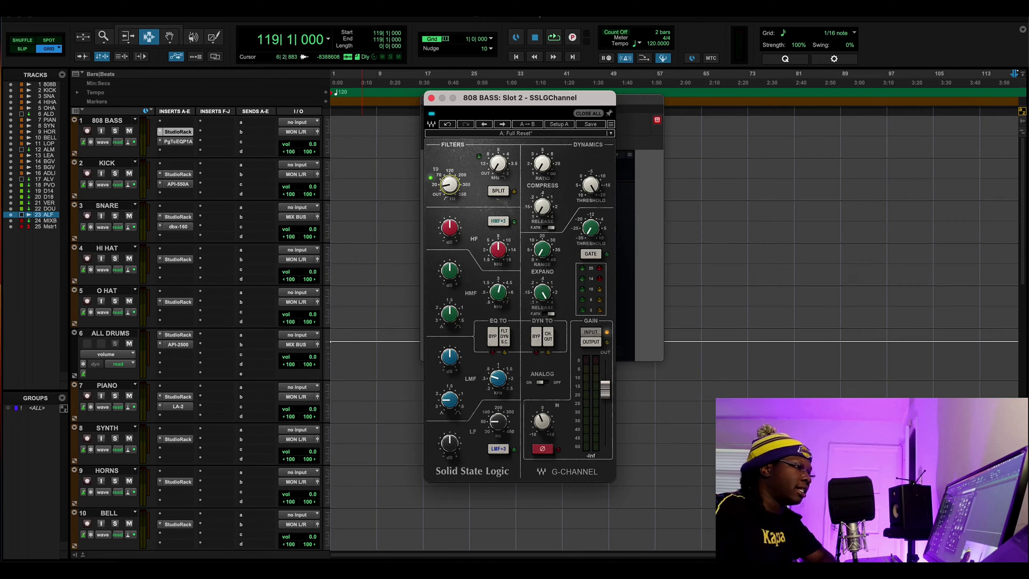
{"action": "left_click_drag", "start_coordinate": [498, 165], "coordinate": [498, 158]}
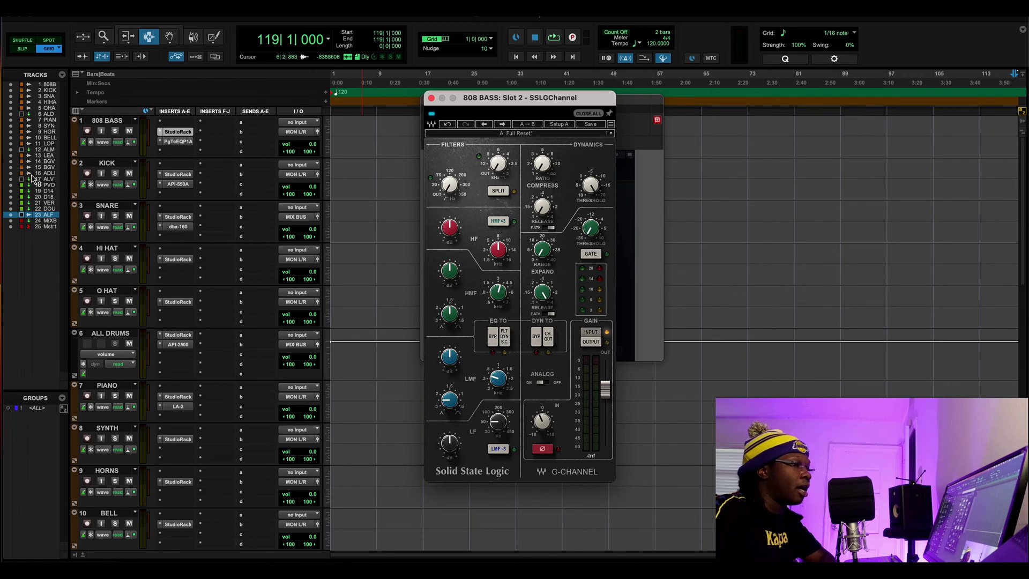
{"action": "mouse_move", "coordinate": [551, 252]}
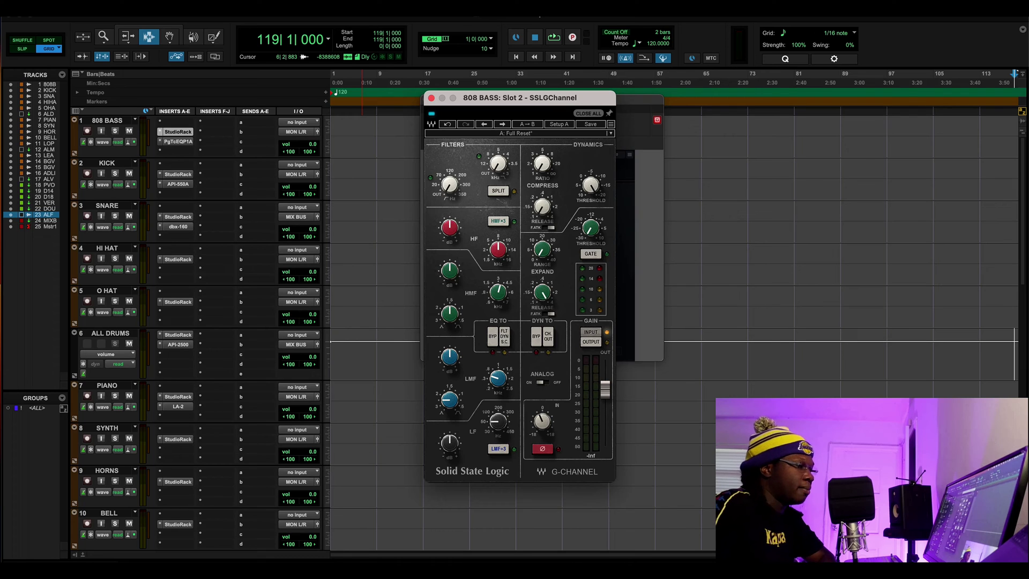
Cut the HF gain slightly and engage the HMF×3 and LMF÷3 frequency range switches in the equalizer section
{"action": "left_click_drag", "start_coordinate": [449, 227], "coordinate": [449, 236]}
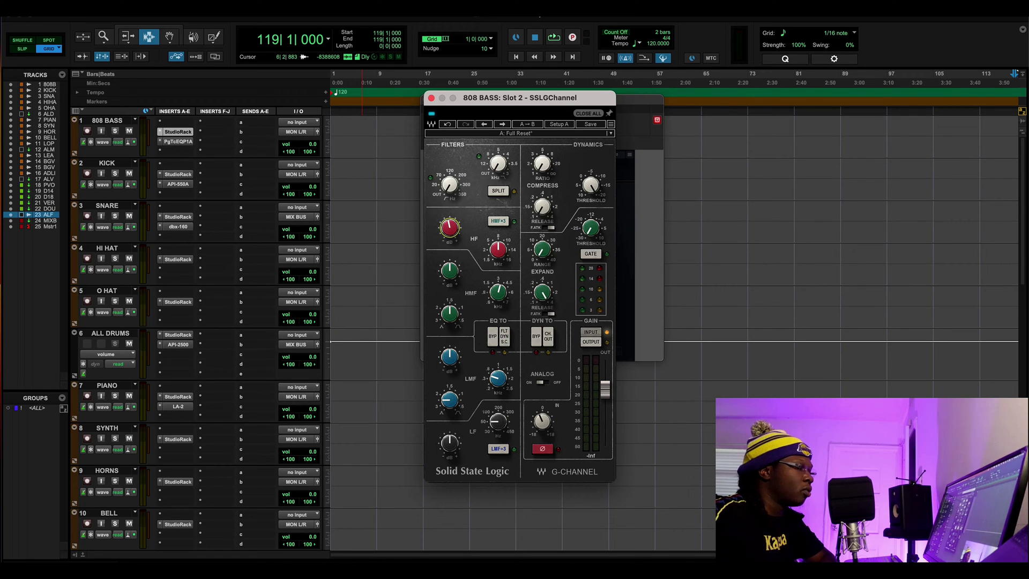
{"action": "left_click", "coordinate": [501, 224]}
{"action": "left_click", "coordinate": [499, 221]}
{"action": "left_click", "coordinate": [498, 222]}
{"action": "left_click", "coordinate": [498, 222]}
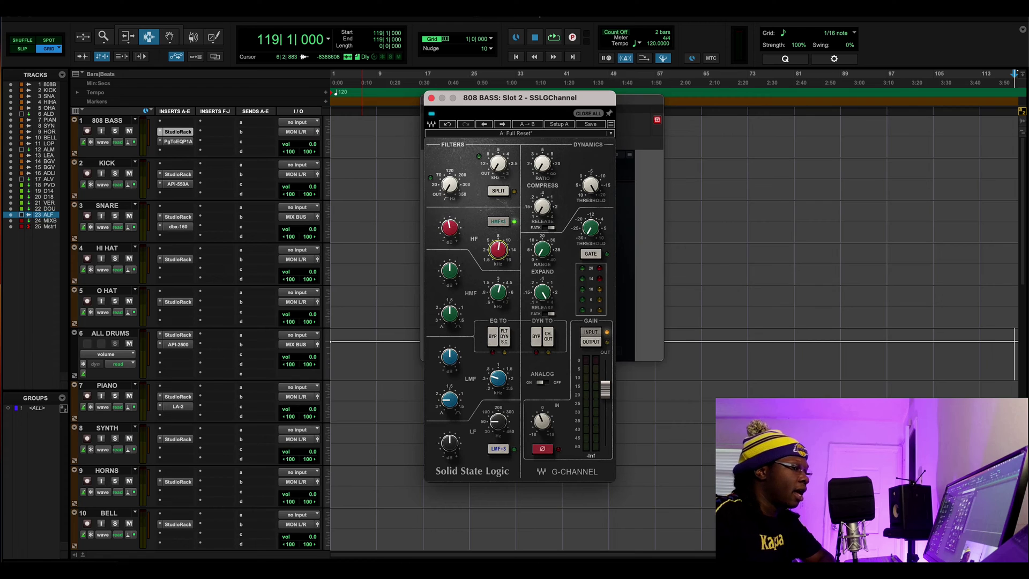
{"action": "left_click", "coordinate": [497, 449]}
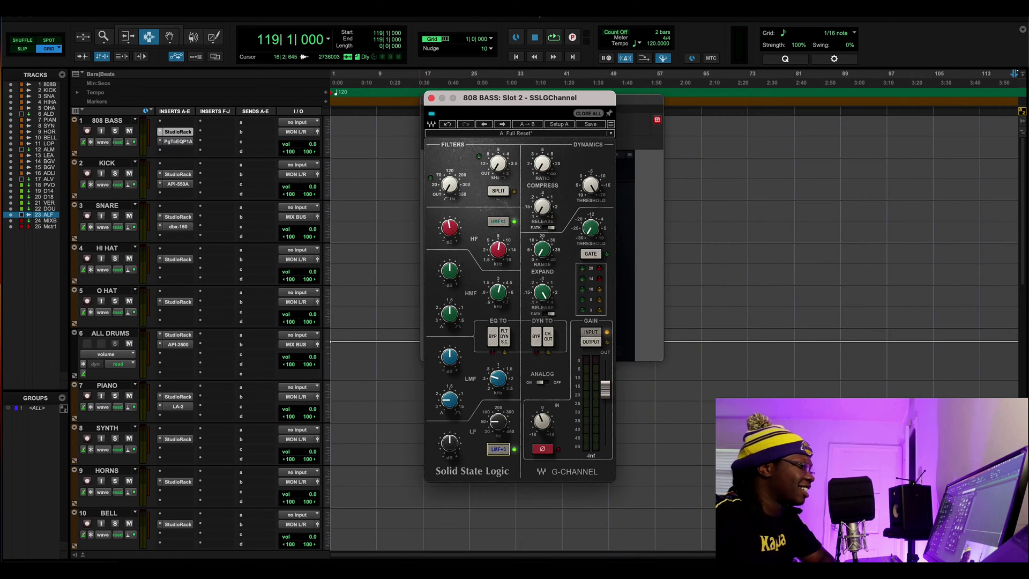
Close the SSL channel strip and open the PuigTec EQP1A on the 808 BASS track, repositioning its window
{"action": "left_click", "coordinate": [431, 98]}
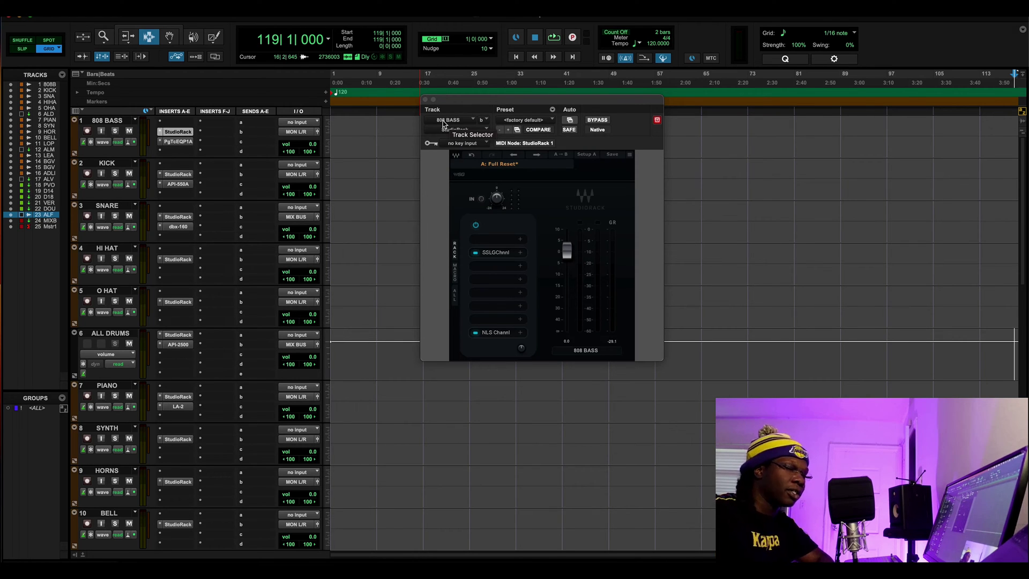
{"action": "left_click", "coordinate": [178, 142]}
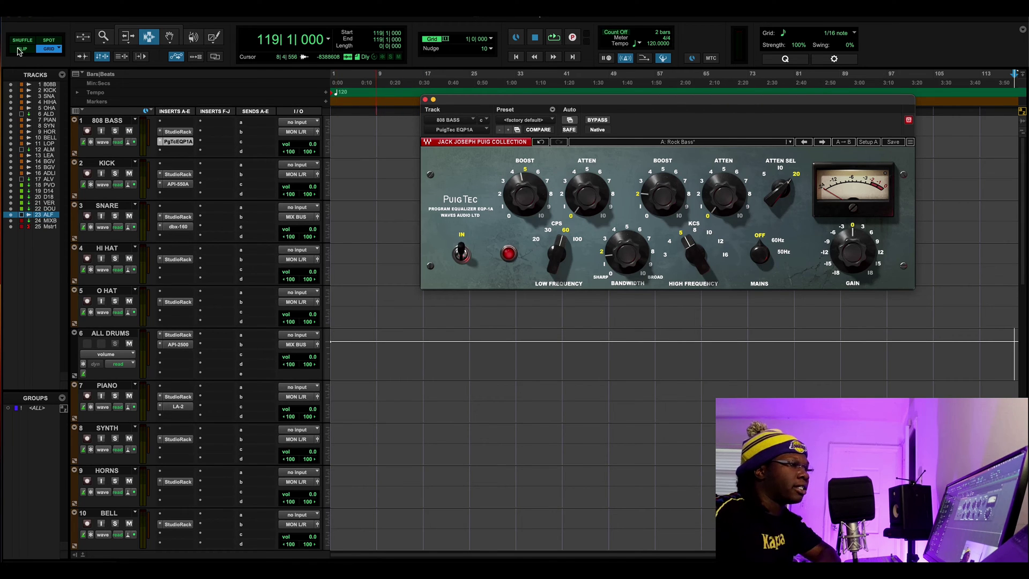
{"action": "left_click_drag", "start_coordinate": [589, 99], "coordinate": [517, 145]}
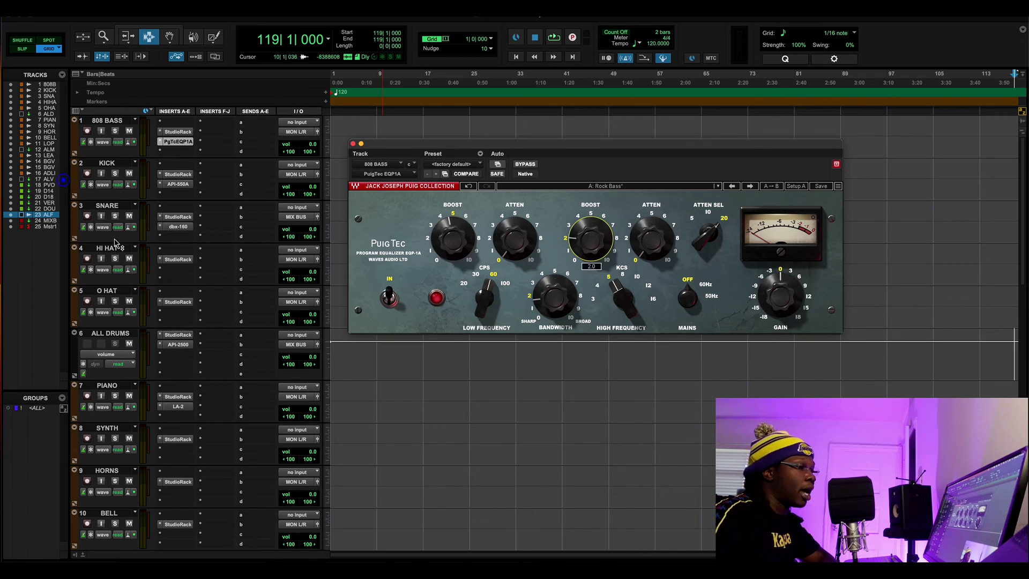
Try 8 kHz and restore 5 kHz as the PuigTec's high frequency, raise the high-frequency boost to about 3, and close the equalizer
{"action": "key", "text": "Tab"}
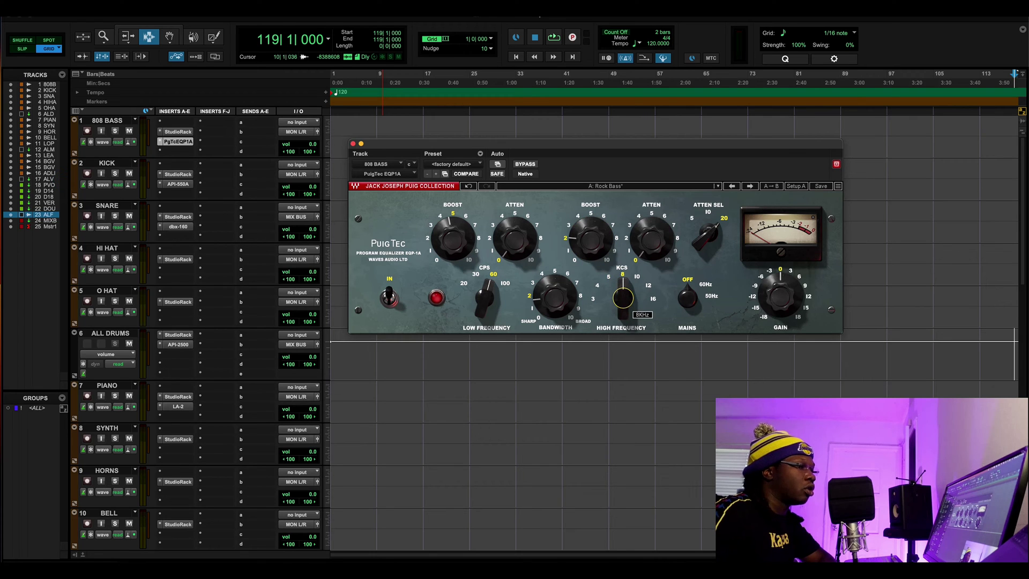
{"action": "mouse_move", "coordinate": [595, 254]}
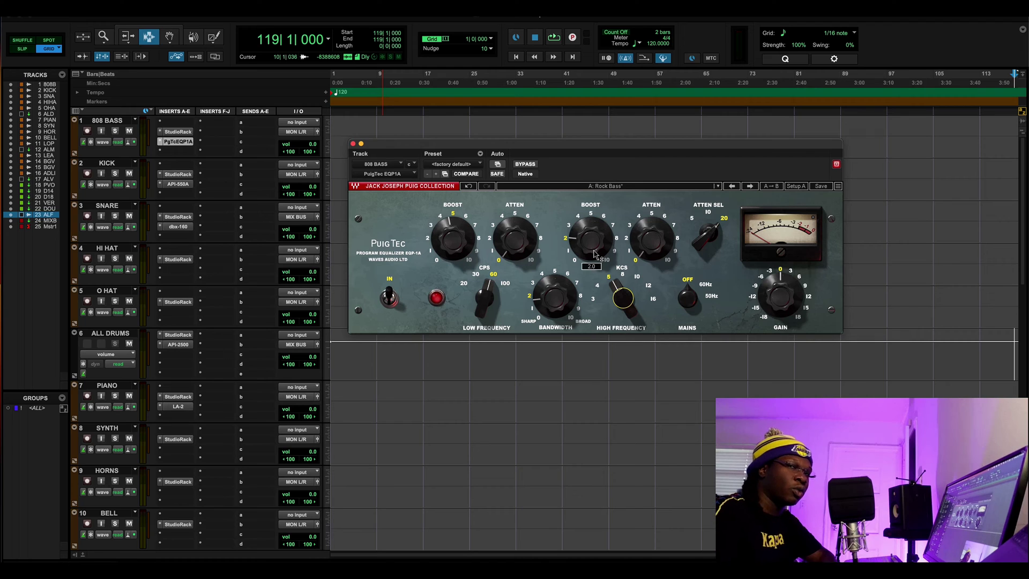
{"action": "scroll", "coordinate": [595, 254], "scroll_direction": "up", "scroll_amount": 9}
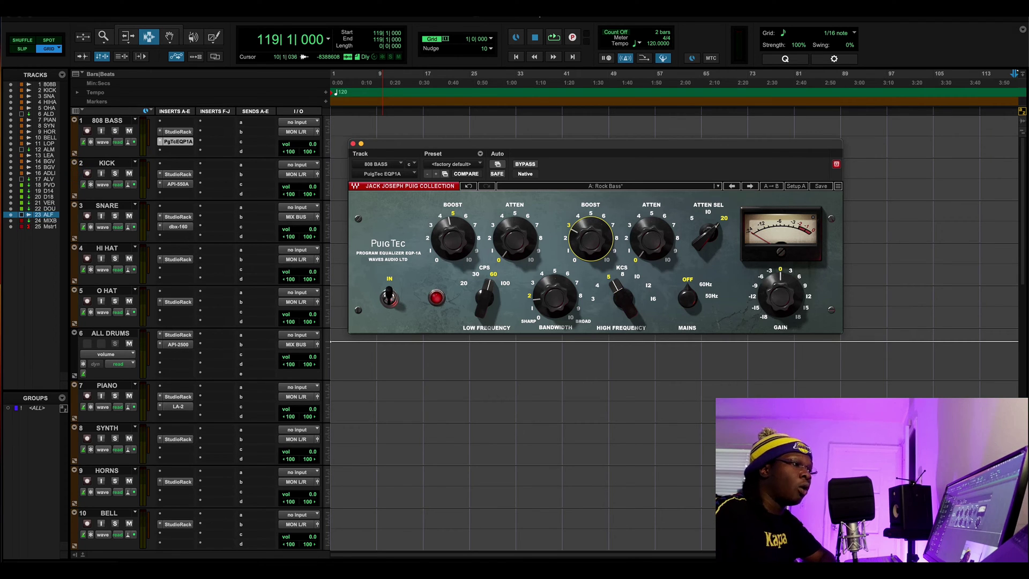
{"action": "mouse_move", "coordinate": [500, 249]}
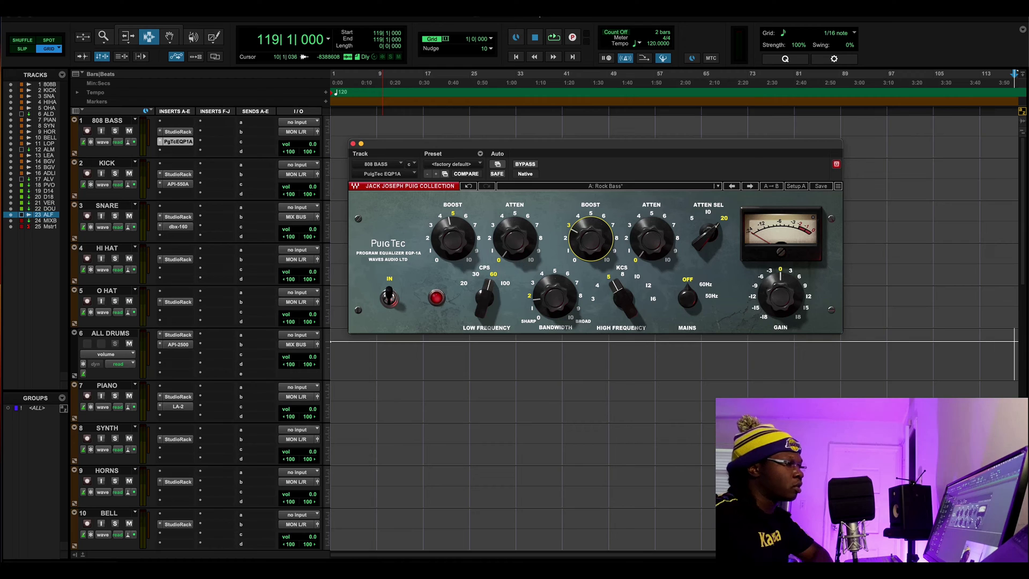
{"action": "left_click", "coordinate": [175, 141]}
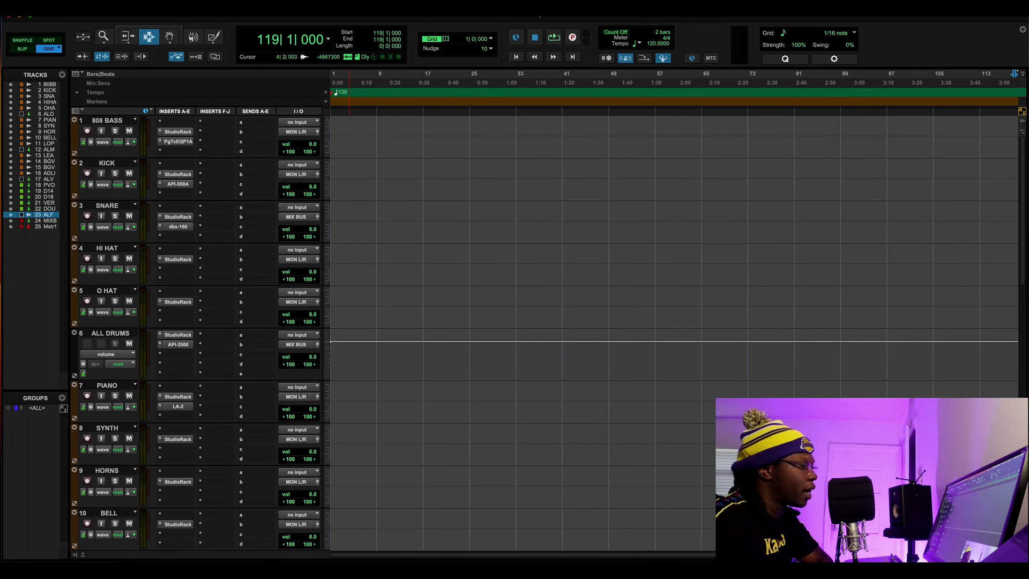
Review the StudioRack chain and the API-550A equalizer on the KICK track, and close the plug-in window
{"action": "left_click", "coordinate": [183, 175]}
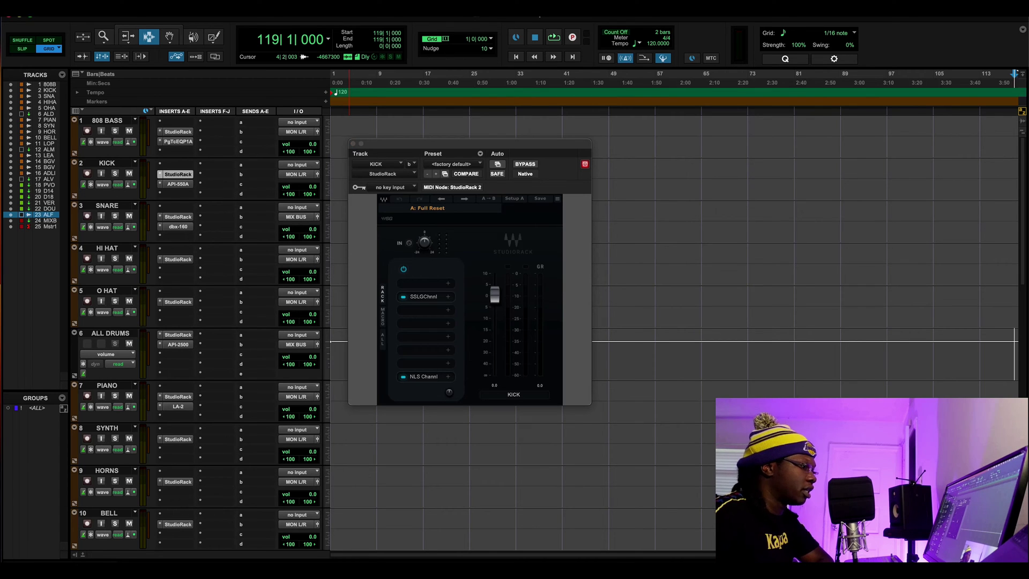
{"action": "left_click", "coordinate": [178, 185]}
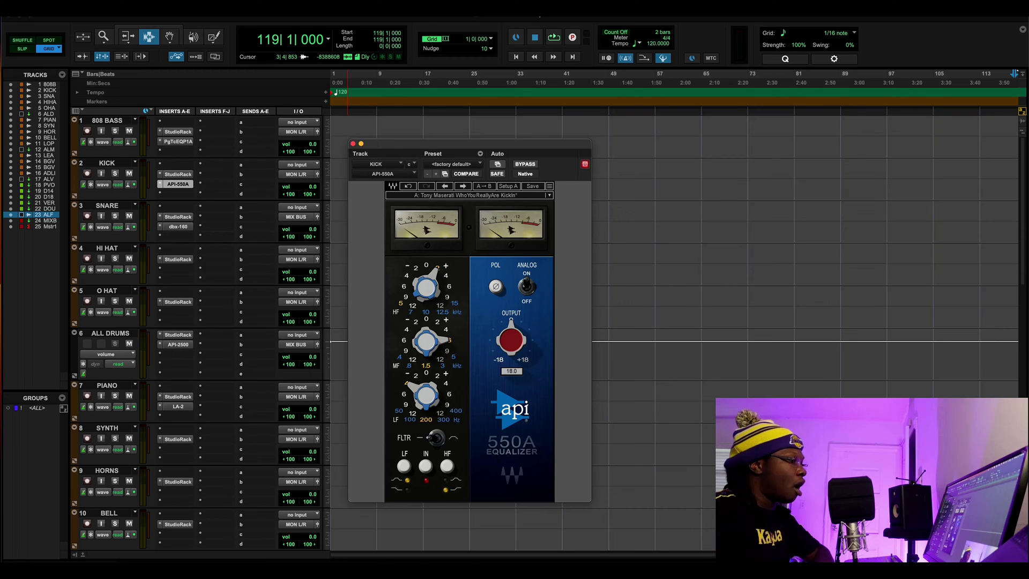
{"action": "left_click", "coordinate": [353, 143]}
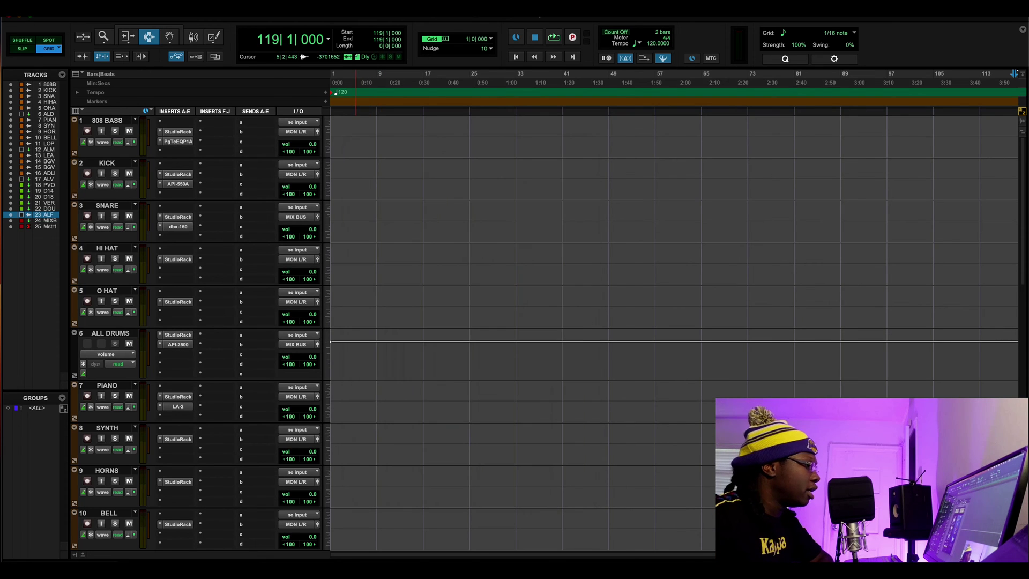
Open the API-2500 compressor on the ALL DRUMS bus and examine its attack and ratio controls
{"action": "left_click", "coordinate": [178, 344]}
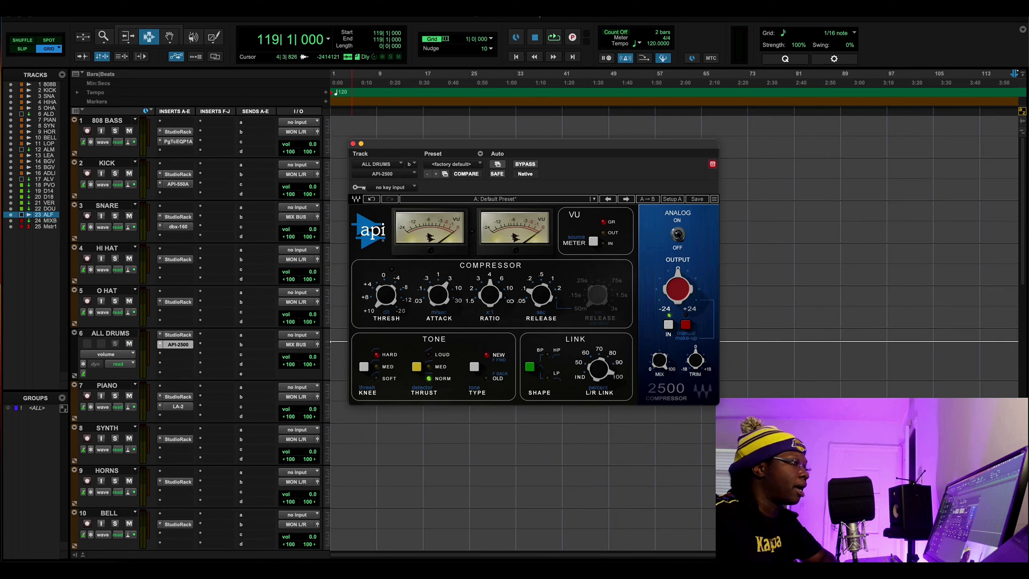
{"action": "left_click", "coordinate": [108, 290]}
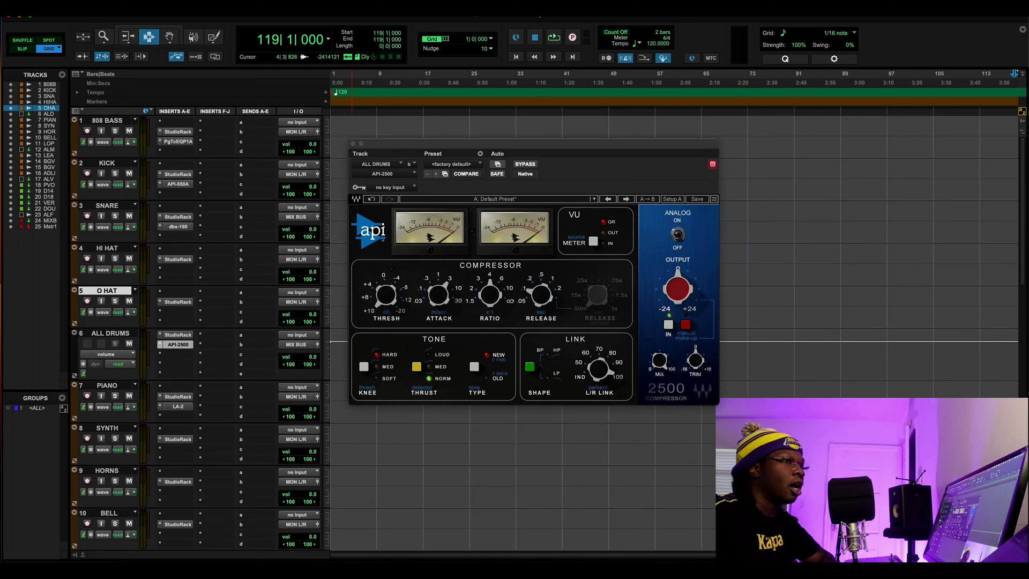
{"action": "mouse_move", "coordinate": [434, 308]}
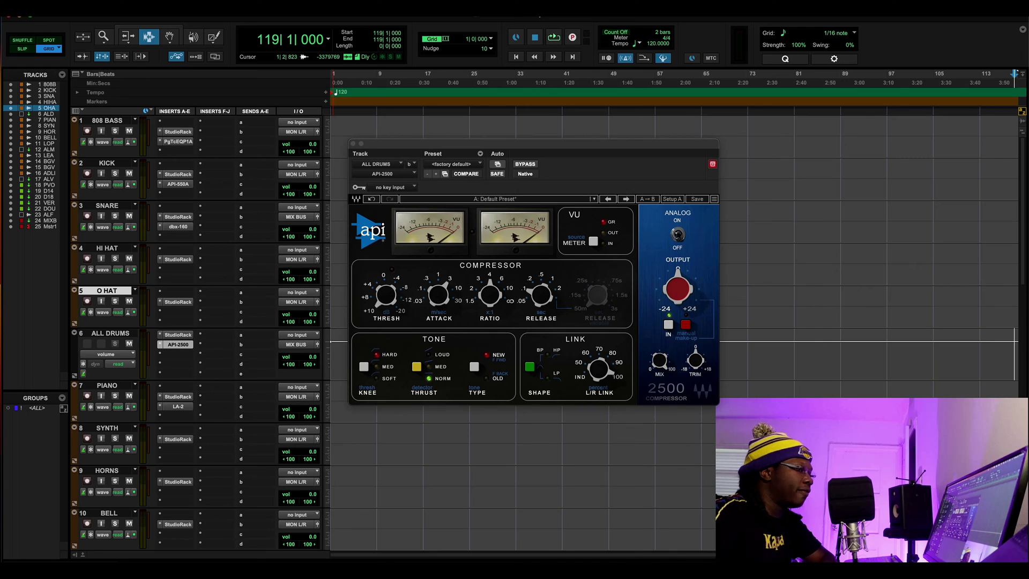
{"action": "mouse_move", "coordinate": [434, 291]}
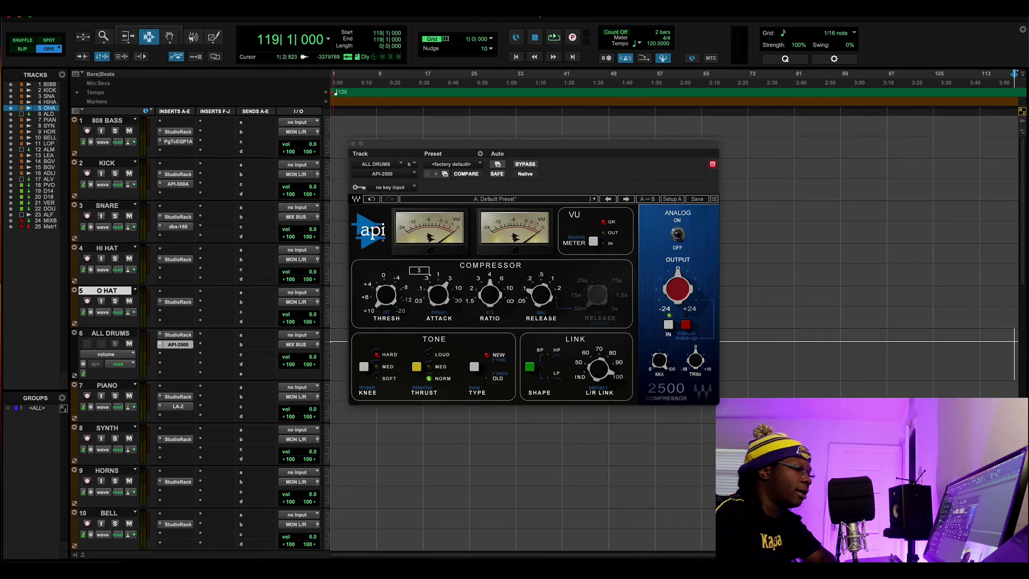
{"action": "left_click", "coordinate": [435, 292]}
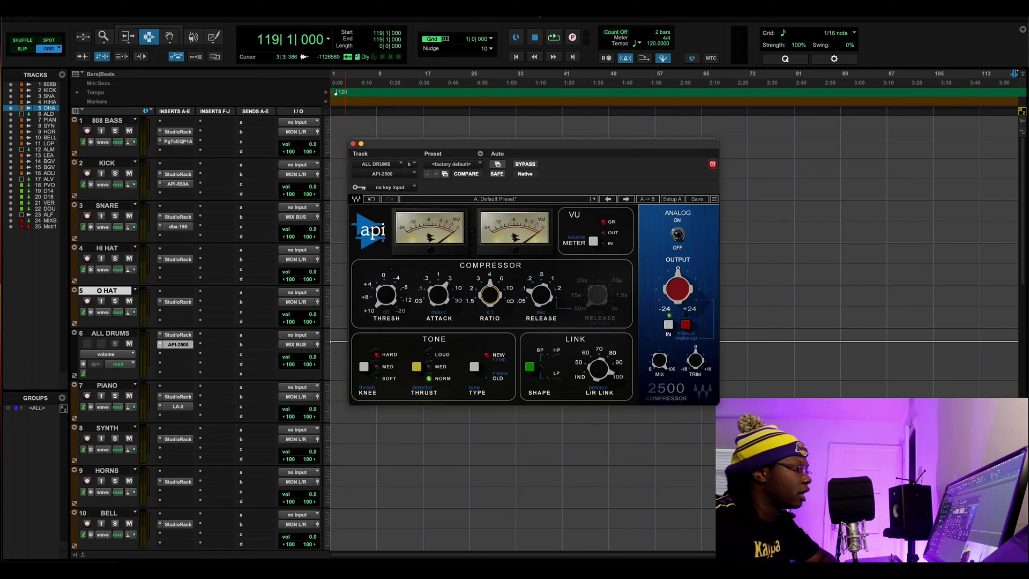
Review the LA-2 compressor on the PIANO track and the Studer A800 tape recorder on the ALL MUSIC bus
{"action": "left_click", "coordinate": [178, 406]}
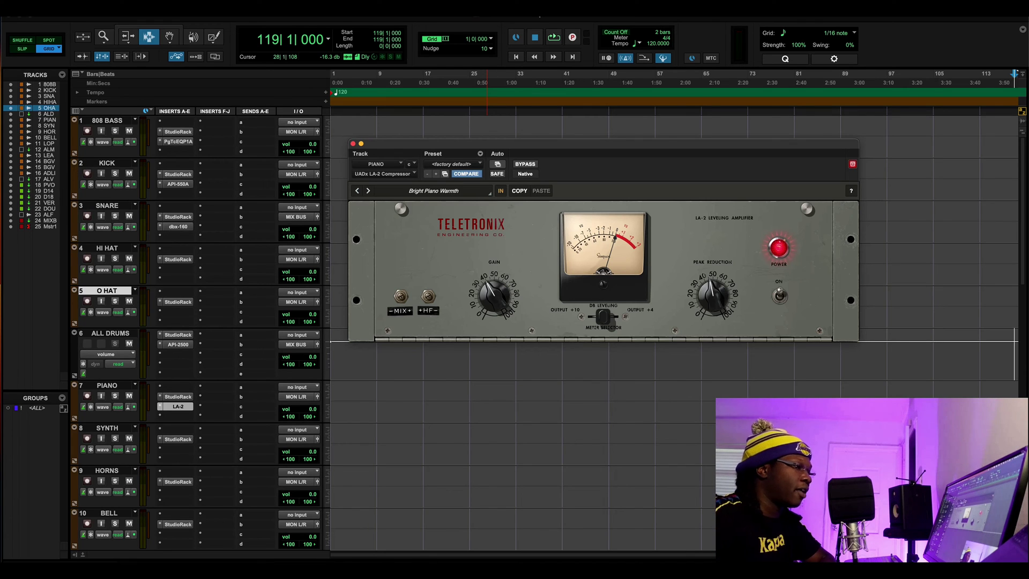
{"action": "key", "text": "super+w"}
{"action": "scroll", "coordinate": [407, 332], "scroll_direction": "down", "scroll_amount": 6}
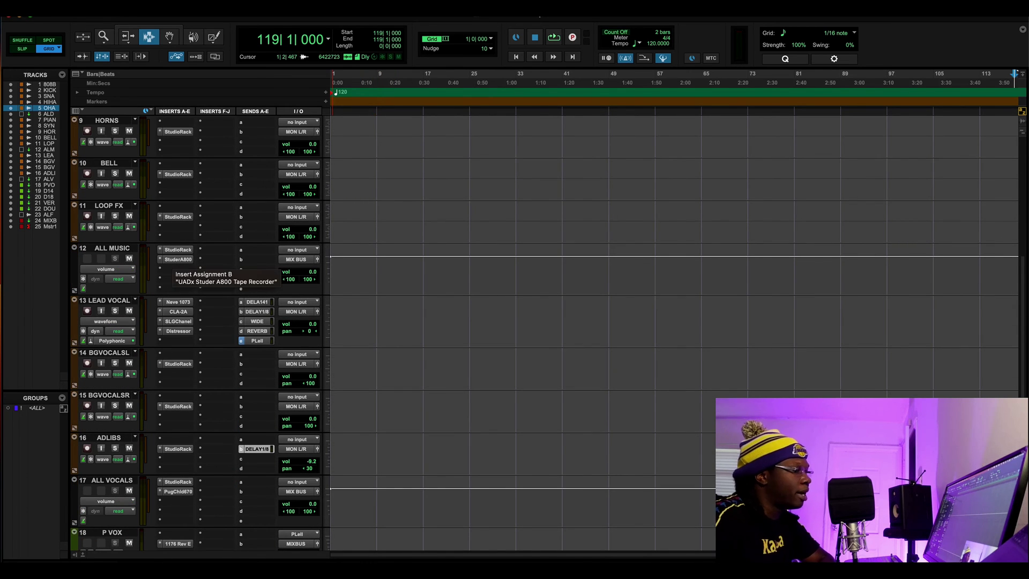
{"action": "left_click", "coordinate": [178, 259]}
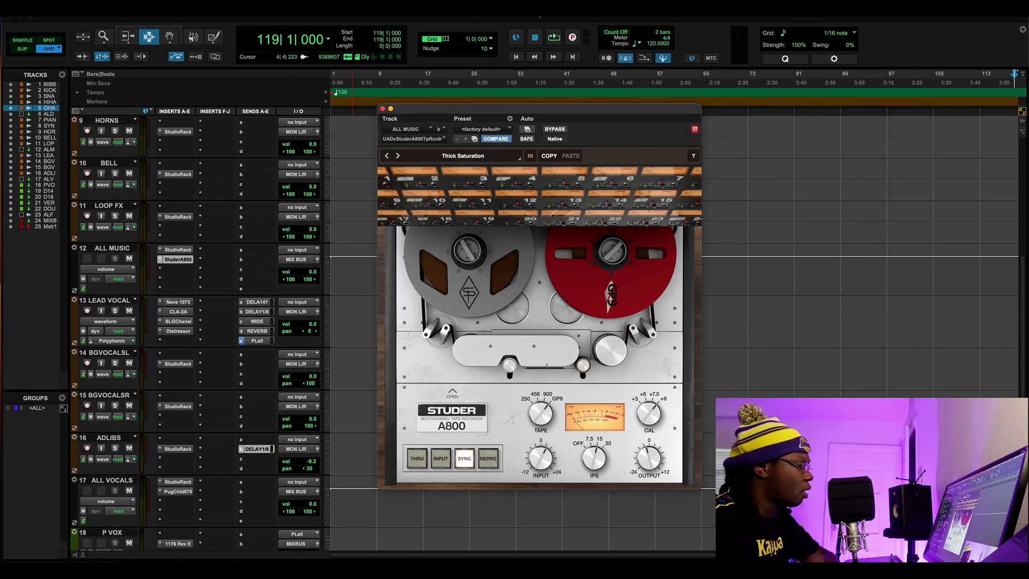
Review the LEAD VOCAL insert chain in order: Neve 1073, CLA-2A, SSLGChannel filters, and Distressor
{"action": "left_click", "coordinate": [178, 302]}
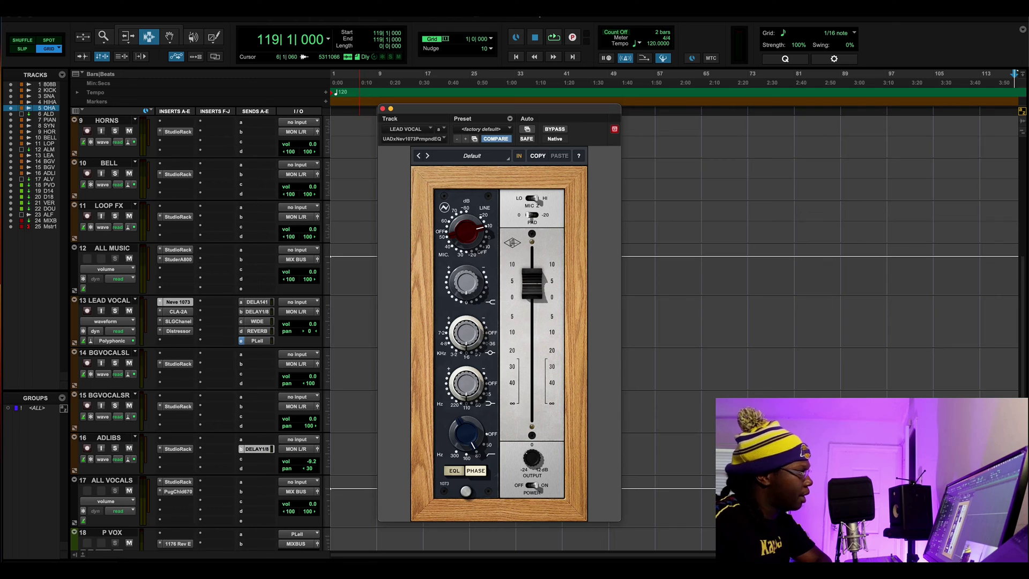
{"action": "left_click", "coordinate": [178, 311]}
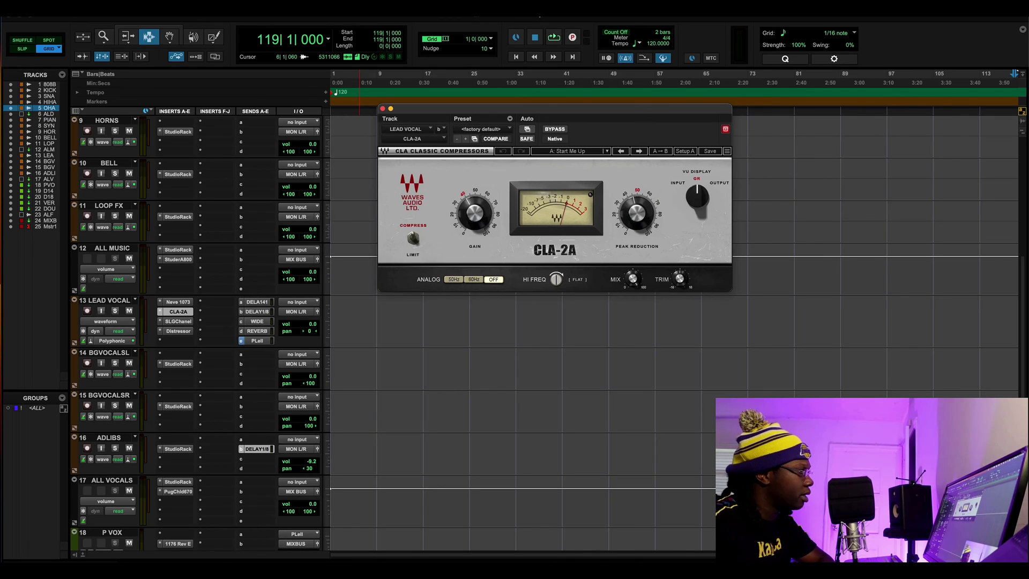
{"action": "left_click", "coordinate": [178, 321]}
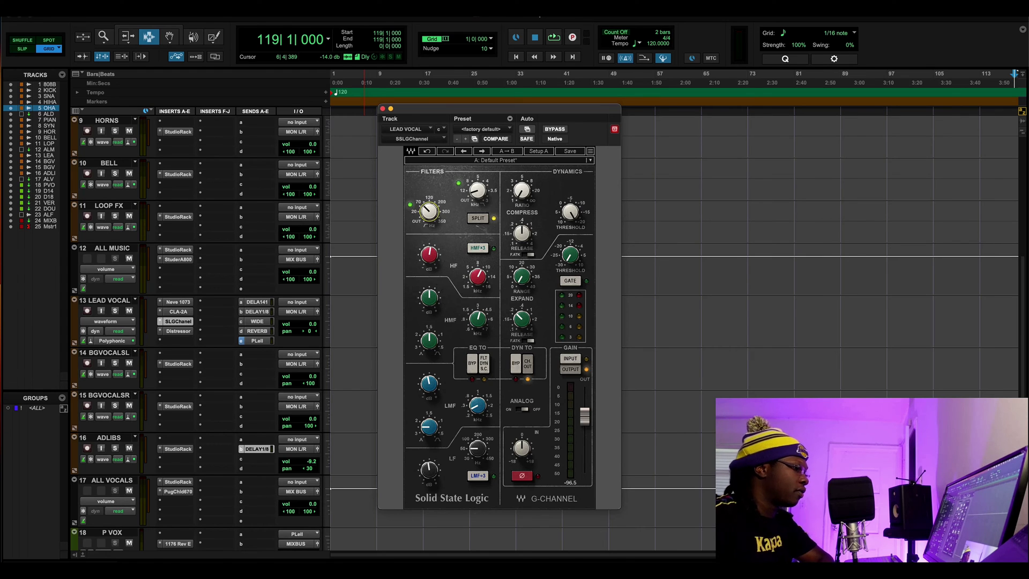
{"action": "left_click", "coordinate": [479, 192]}
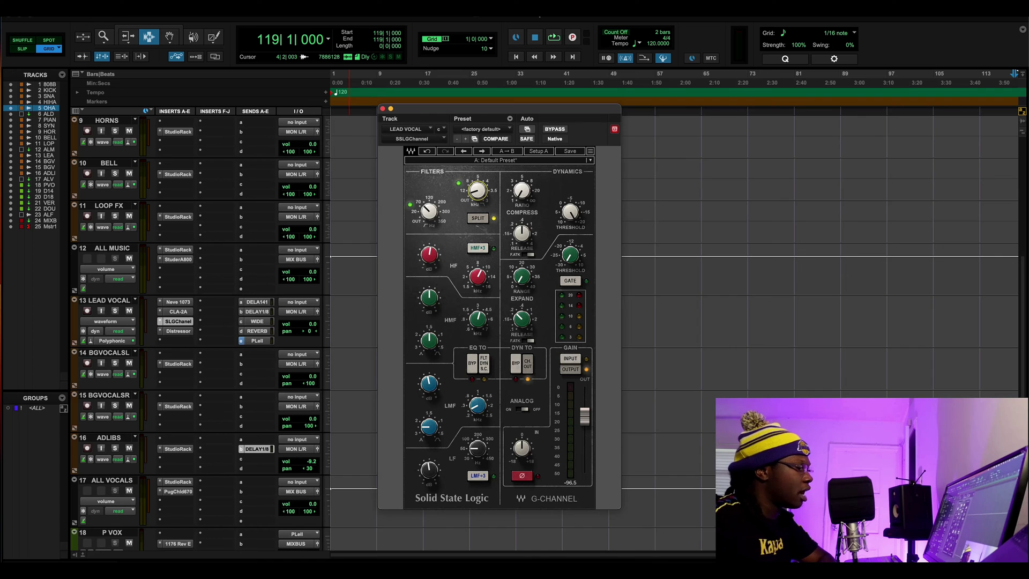
{"action": "left_click", "coordinate": [179, 331]}
{"action": "left_click_drag", "start_coordinate": [536, 110], "coordinate": [433, 155]}
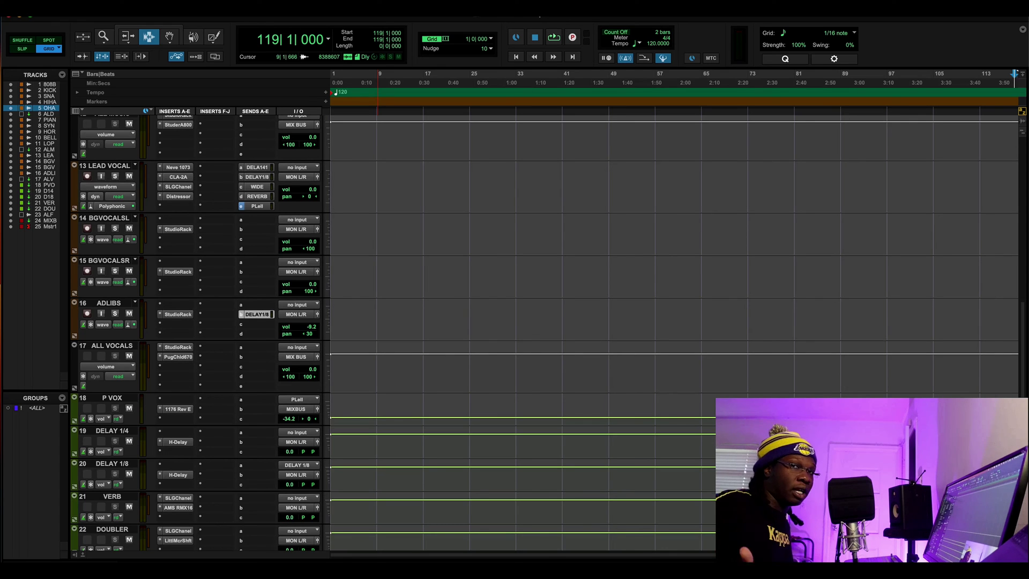
Open the PuigChild 670 on the ALL VOCALS bus and examine its West Coast Vocal settings
{"action": "left_click", "coordinate": [178, 356]}
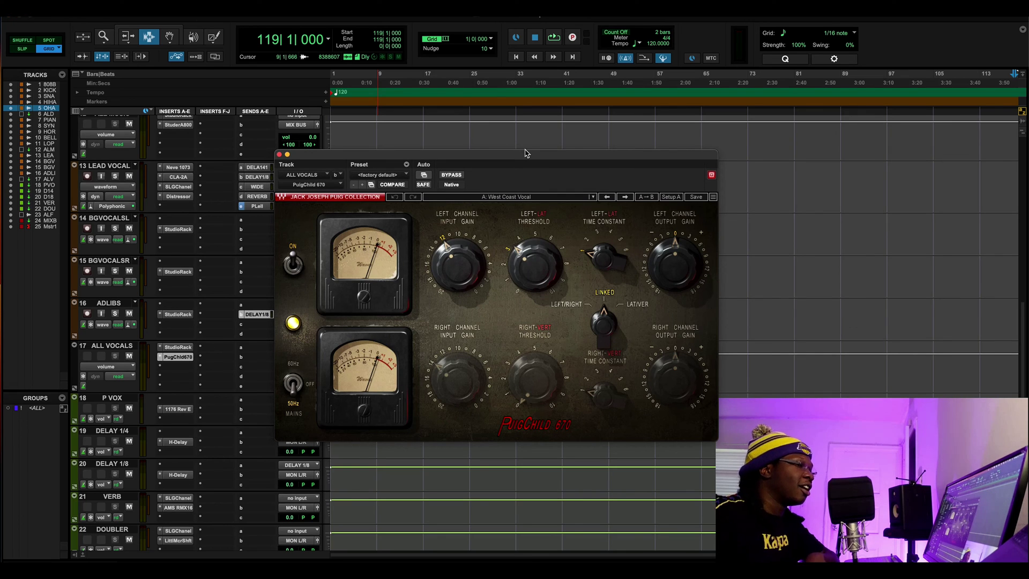
{"action": "left_click", "coordinate": [21, 84]}
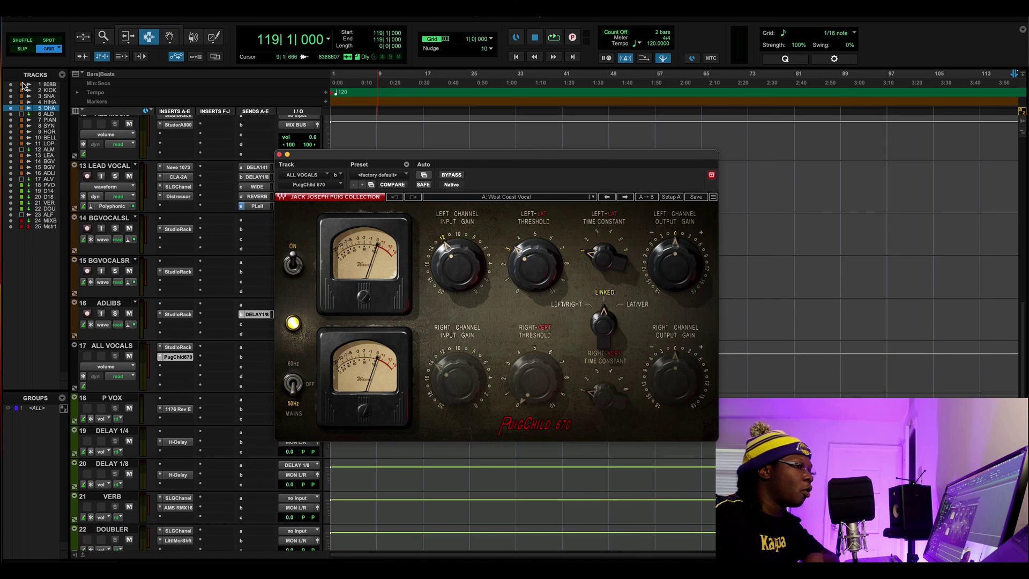
{"action": "mouse_move", "coordinate": [541, 228]}
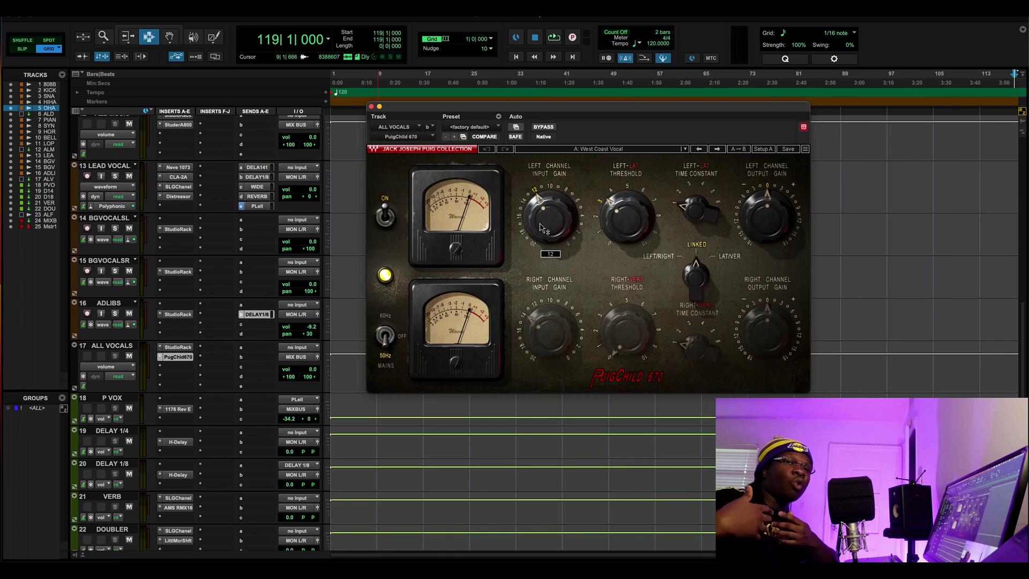
Check the PuigChild 670's input gain and threshold, try its LAT/VER mode, return it to LINKED, and close the compressor
{"action": "left_click_drag", "start_coordinate": [550, 214], "coordinate": [552, 215]}
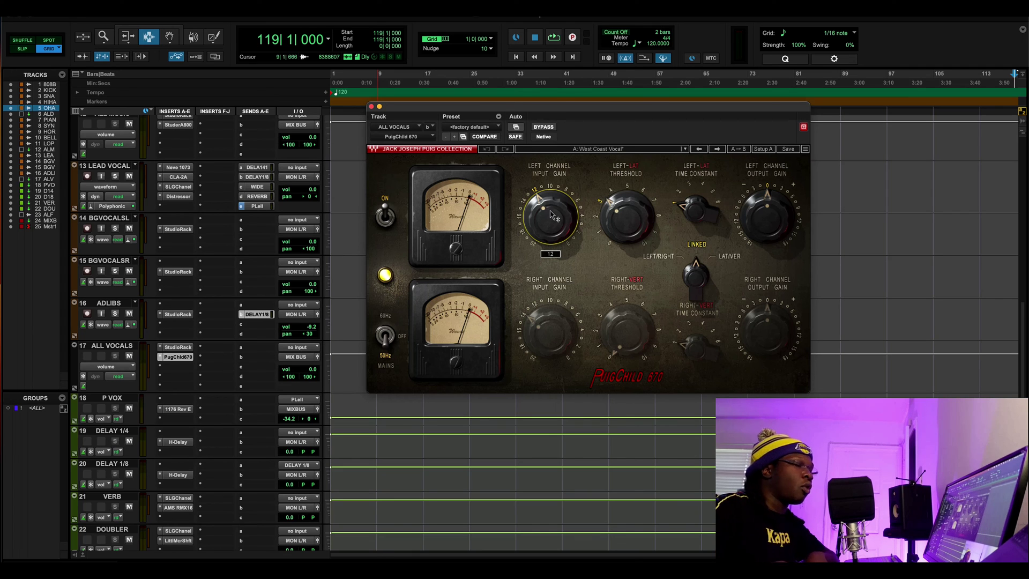
{"action": "key", "text": "Tab"}
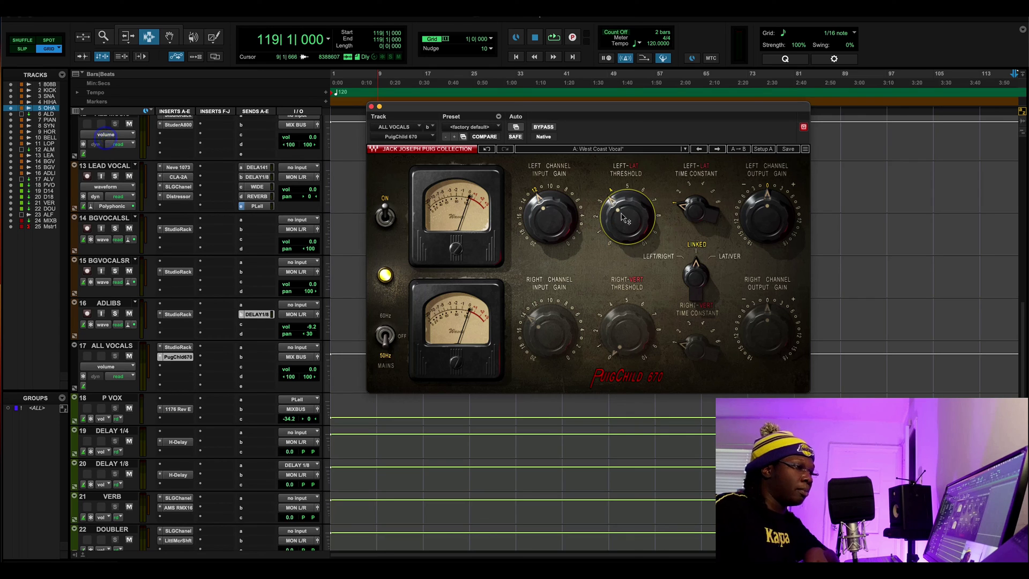
{"action": "key", "text": "Tab"}
{"action": "key", "text": "Up"}
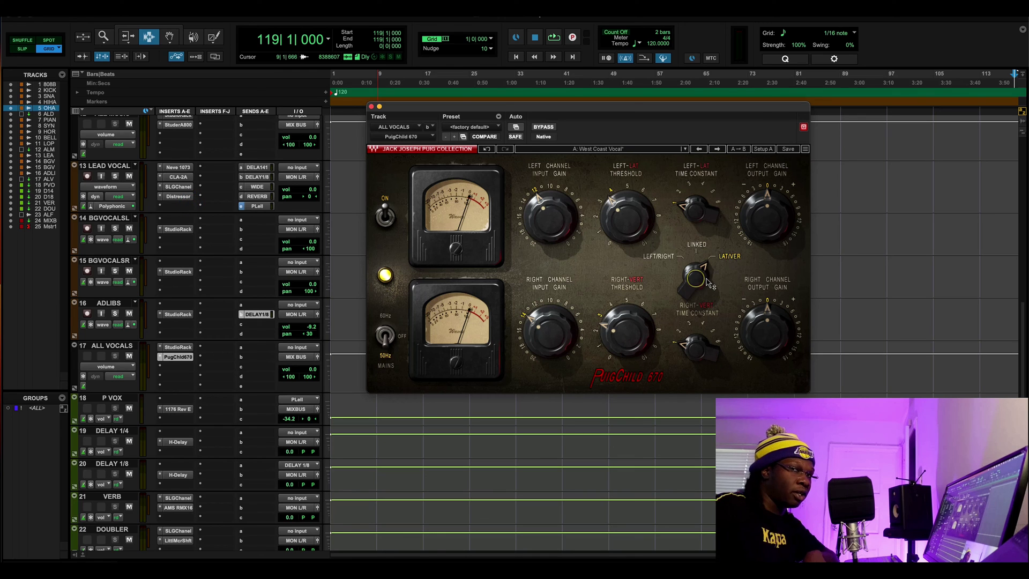
{"action": "key", "text": "Down"}
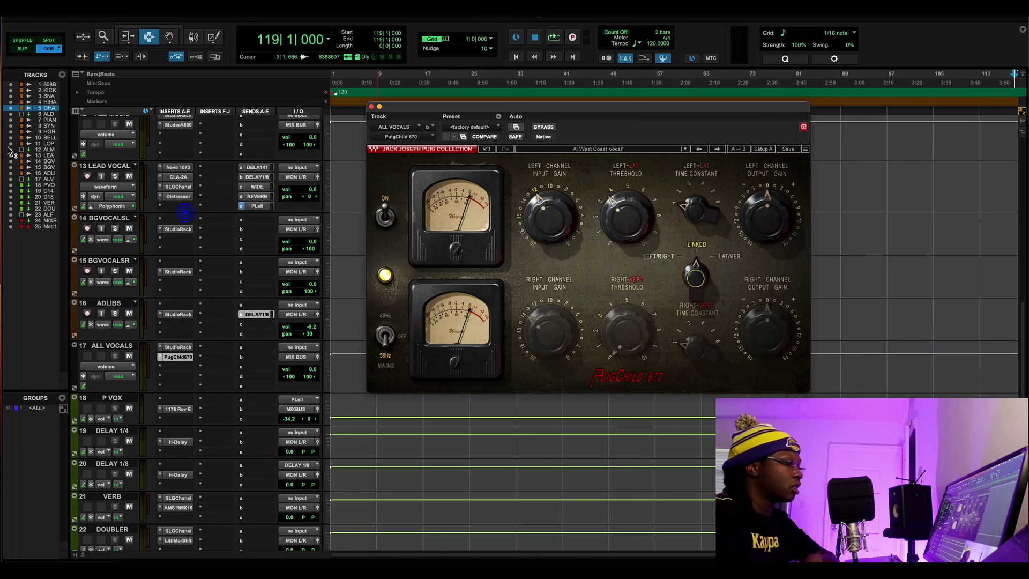
{"action": "key", "text": "super+w"}
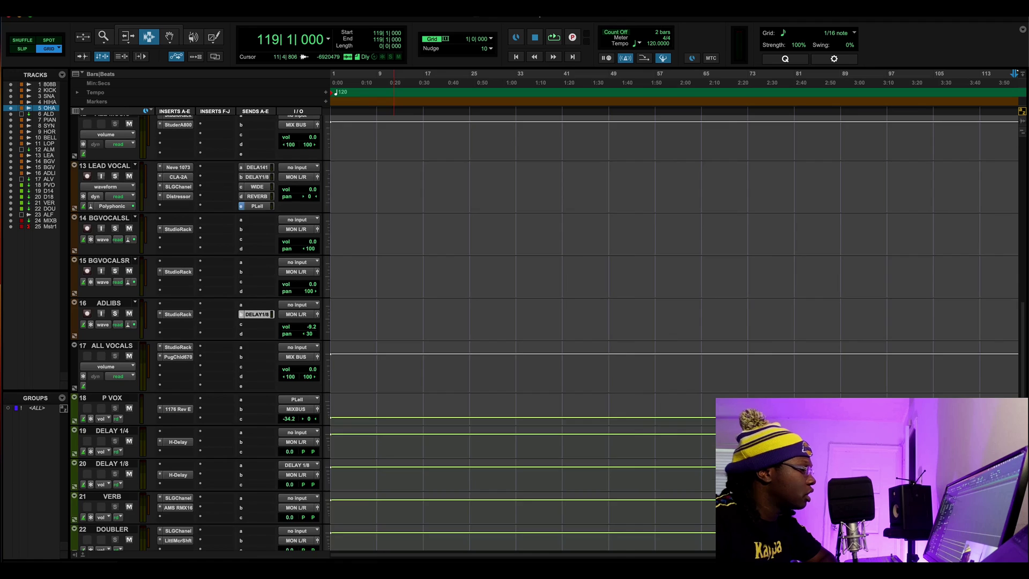
Review the 1176 Rev E compressor on the P VOX track, close it, and open the H-Delay on DELAY 1/4
{"action": "scroll", "coordinate": [536, 321], "scroll_direction": "down", "scroll_amount": 4}
{"action": "left_click", "coordinate": [178, 269]}
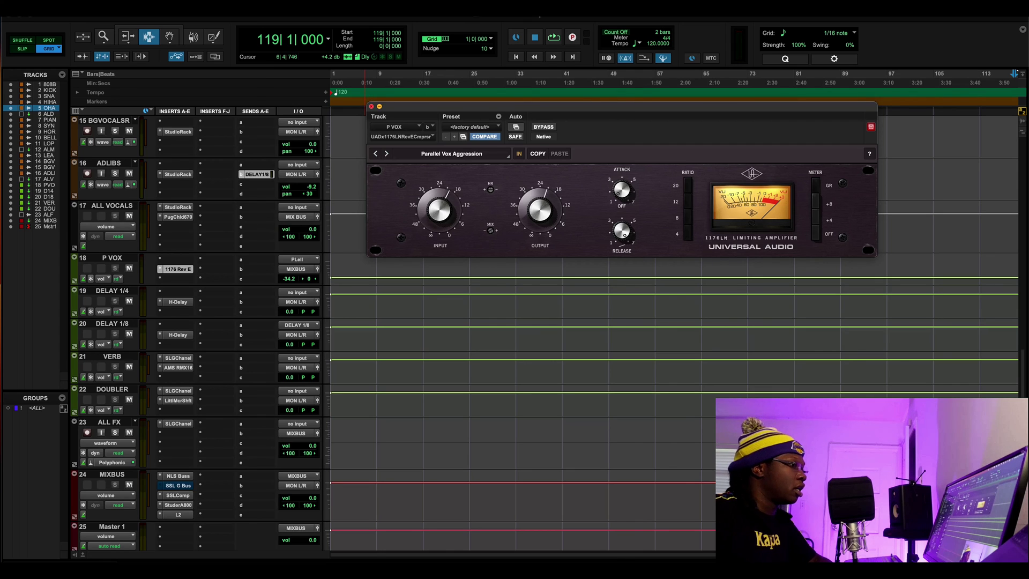
{"action": "left_click", "coordinate": [371, 106]}
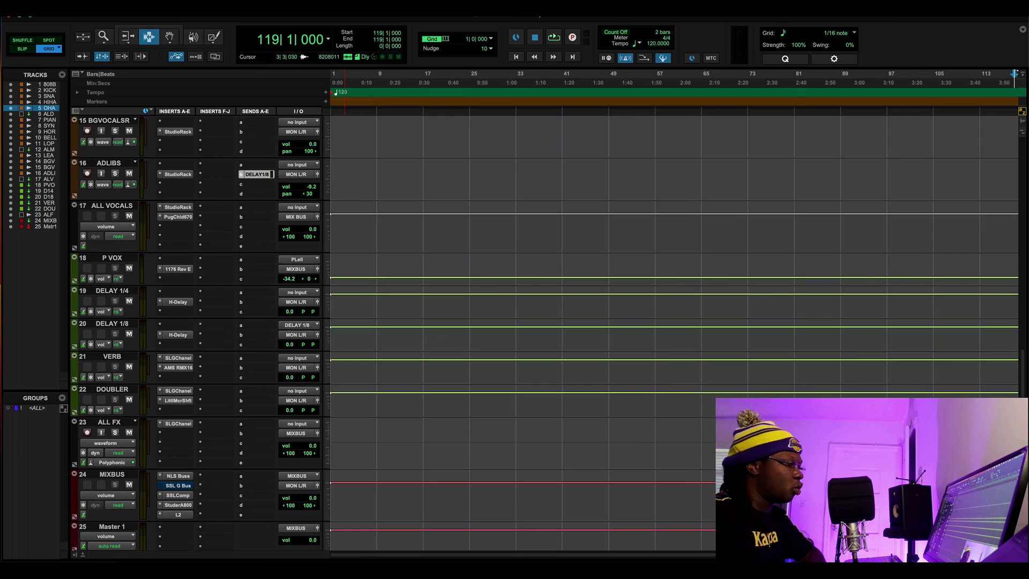
{"action": "left_click", "coordinate": [178, 302]}
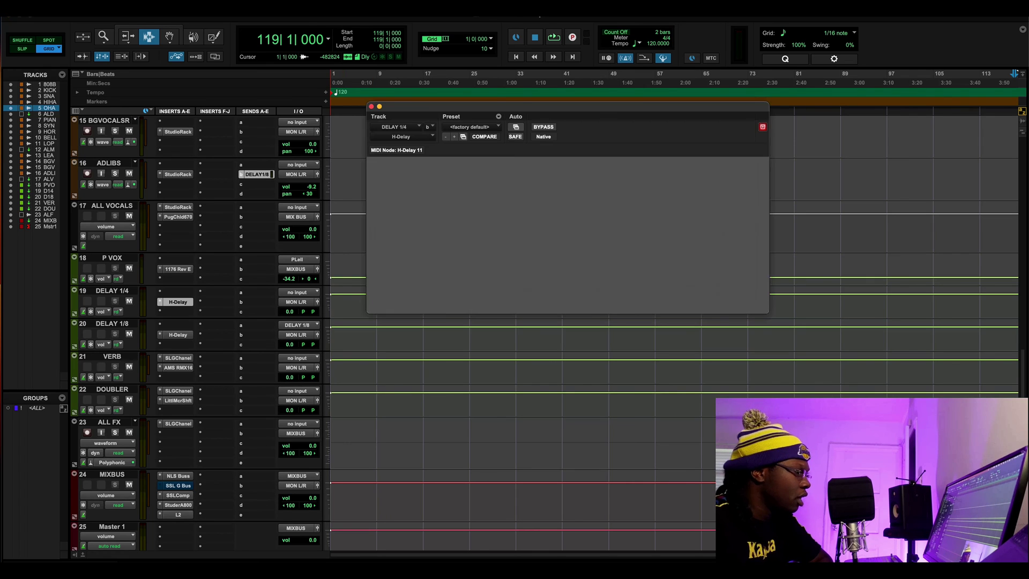
Close the DELAY 1/4 track's H-Delay and briefly check the H-Delay on the DELAY 1/8 track
{"action": "left_click", "coordinate": [371, 106]}
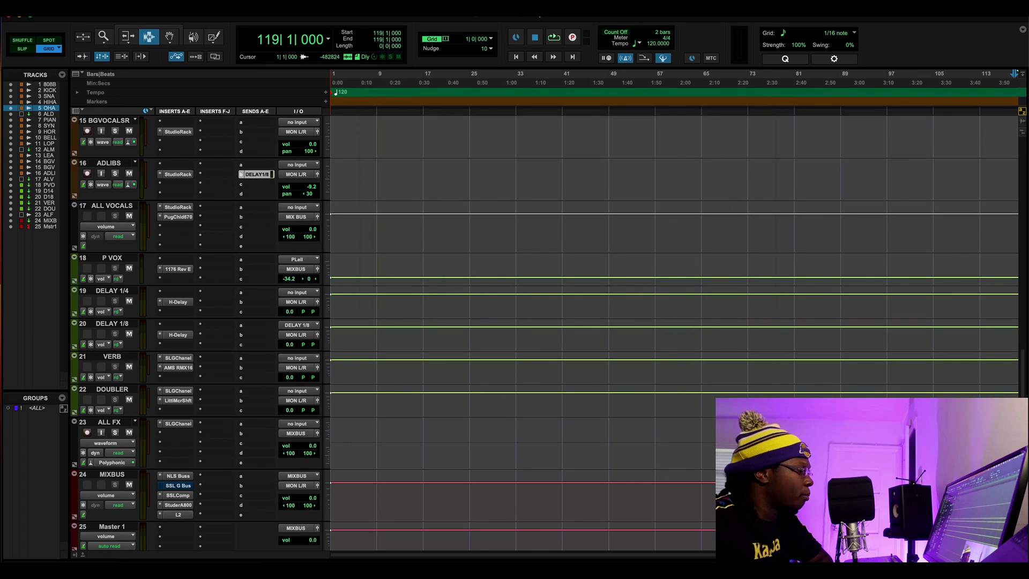
{"action": "left_click", "coordinate": [180, 334]}
{"action": "left_click", "coordinate": [179, 334]}
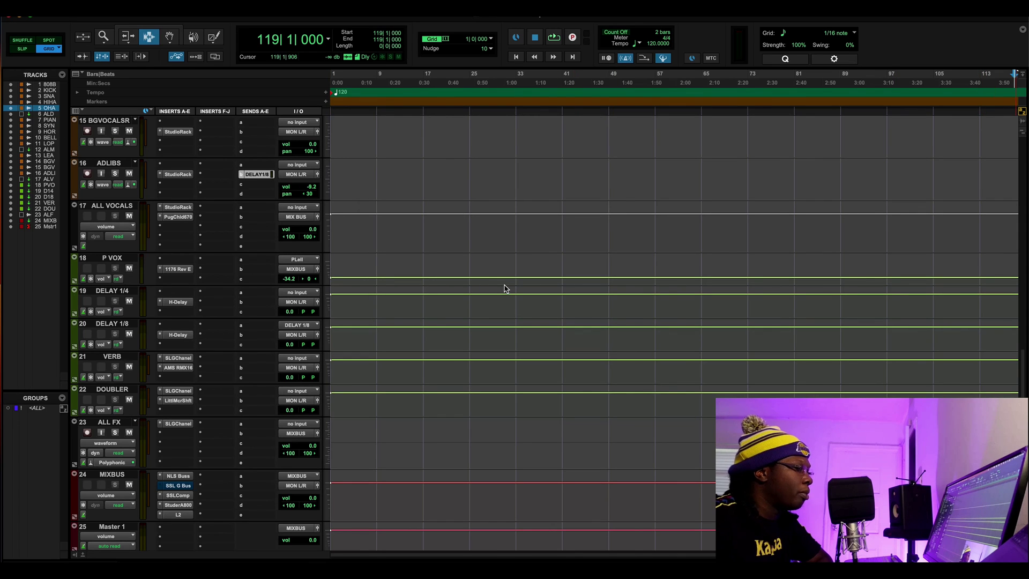
Check the pan and level of the LEAD VOCAL track's DELAY 1/4 and DELAY 1/8 sends, closing the send window when done
{"action": "scroll", "coordinate": [507, 279], "scroll_direction": "up", "scroll_amount": 4}
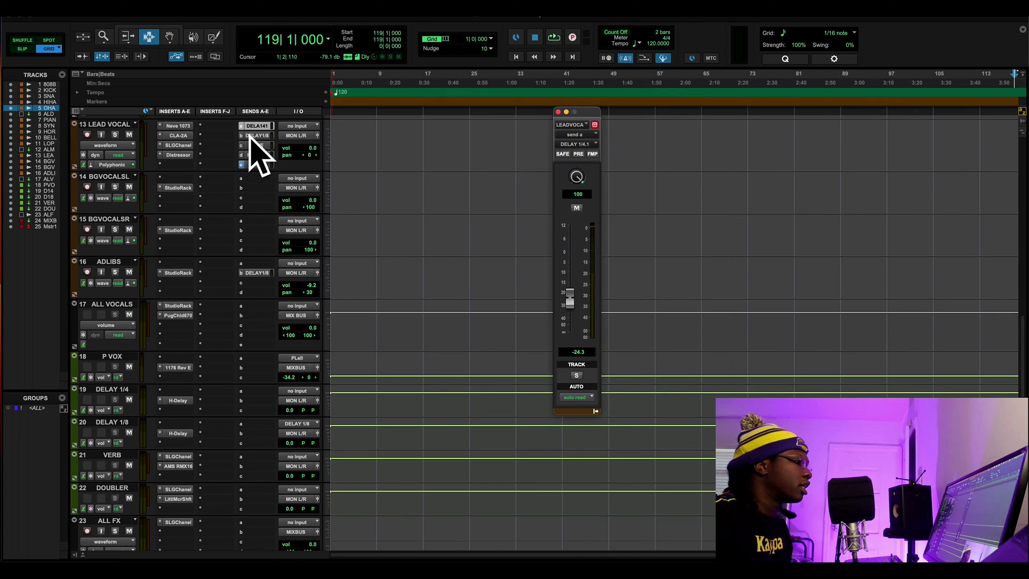
{"action": "left_click", "coordinate": [256, 135]}
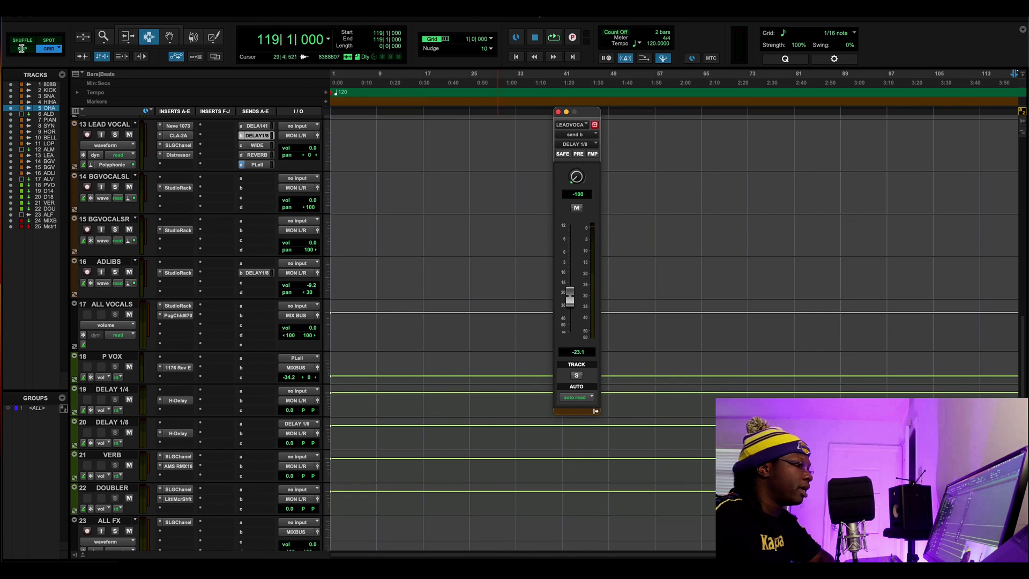
{"action": "left_click", "coordinate": [558, 112]}
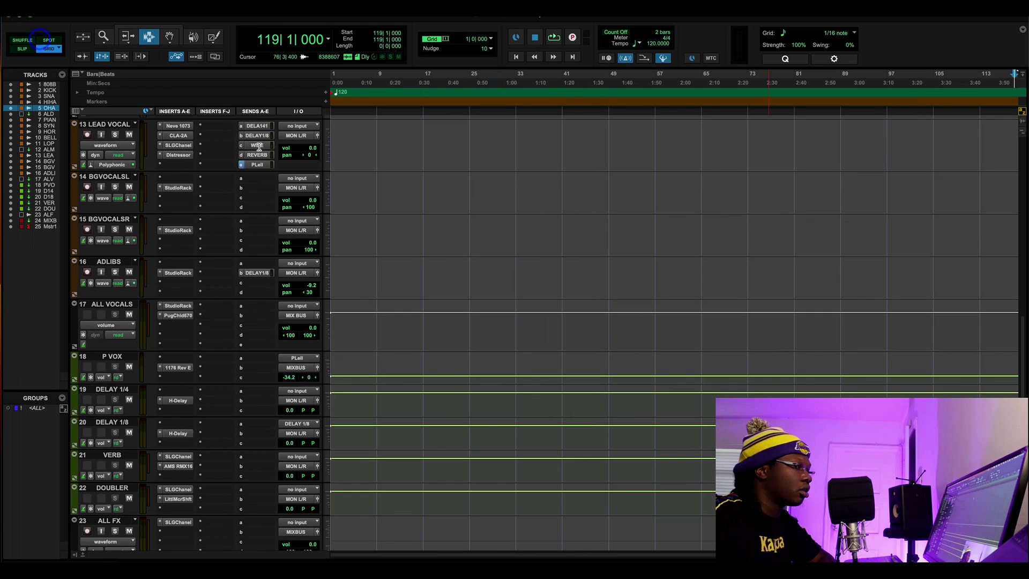
Open the AMS RMX16 reverb on the VERB track, examine its Vocal Hall preset settings, and close it
{"action": "scroll", "coordinate": [508, 248], "scroll_direction": "down", "scroll_amount": 4}
{"action": "scroll", "coordinate": [513, 284], "scroll_direction": "down", "scroll_amount": 2}
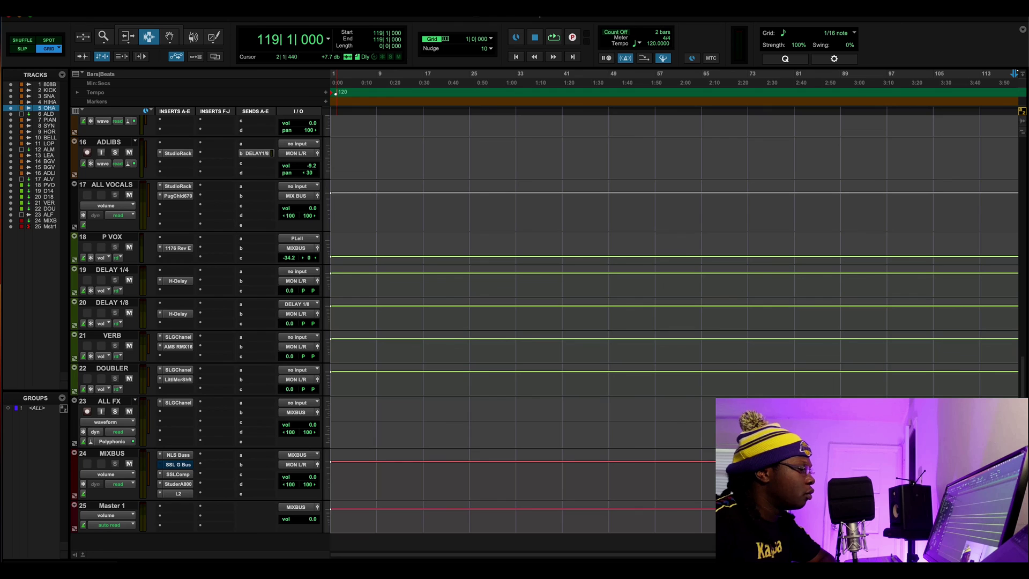
{"action": "left_click", "coordinate": [178, 346]}
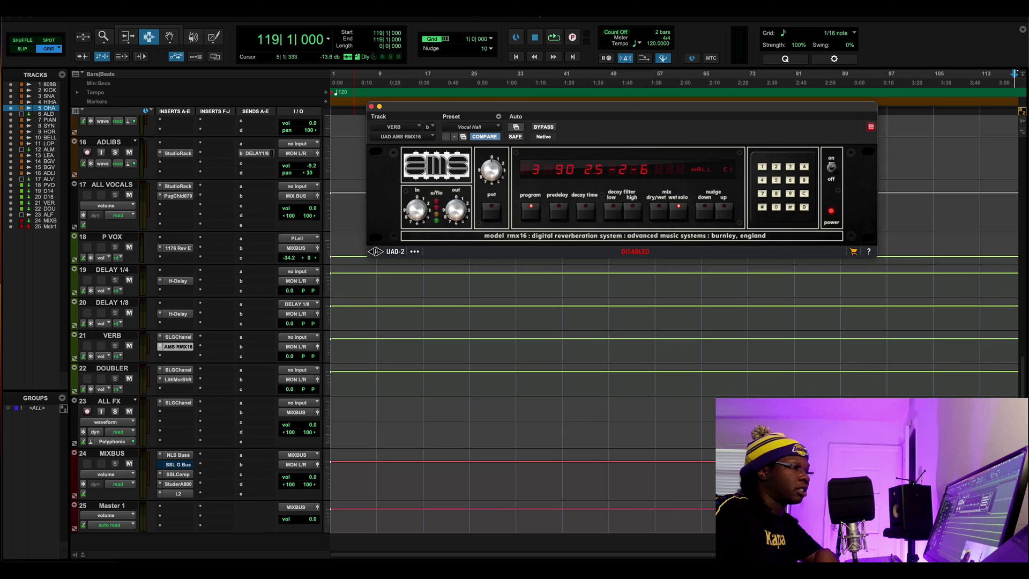
{"action": "key", "text": "super+w"}
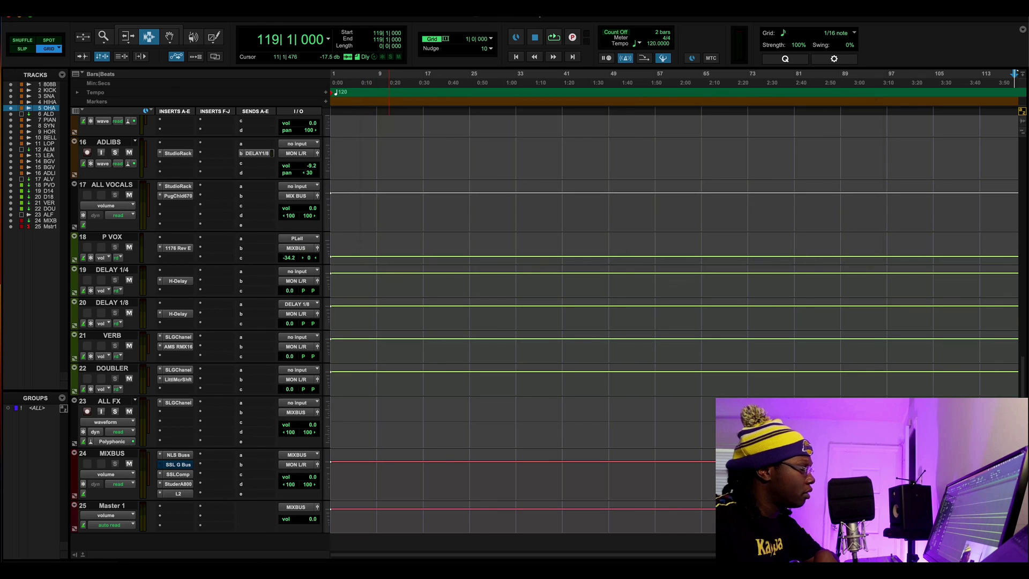
Review the Little MicroShift on the DOUBLER track and open the SSLGChannel on the ALL FX bus
{"action": "left_click", "coordinate": [178, 379]}
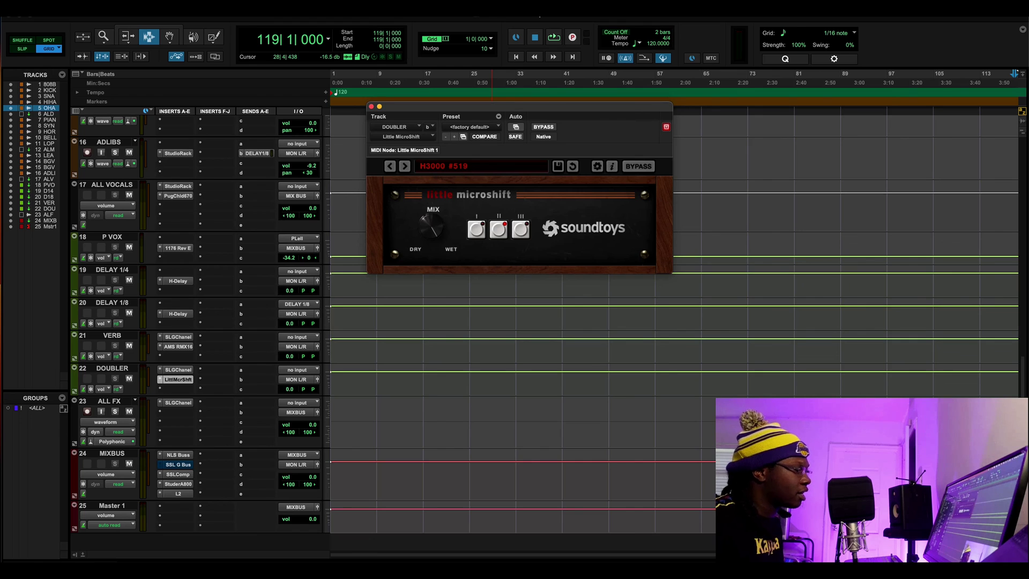
{"action": "left_click", "coordinate": [179, 402]}
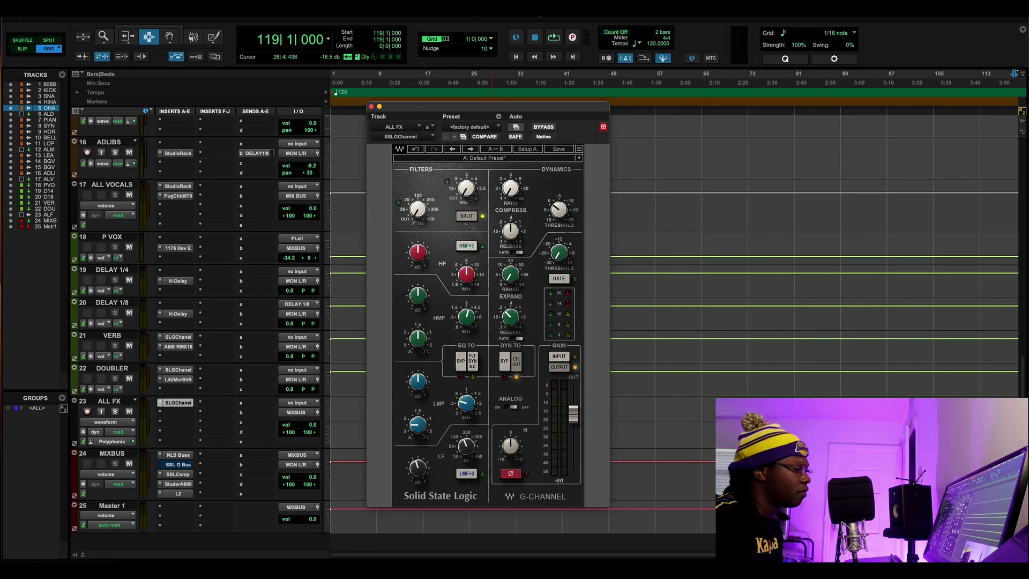